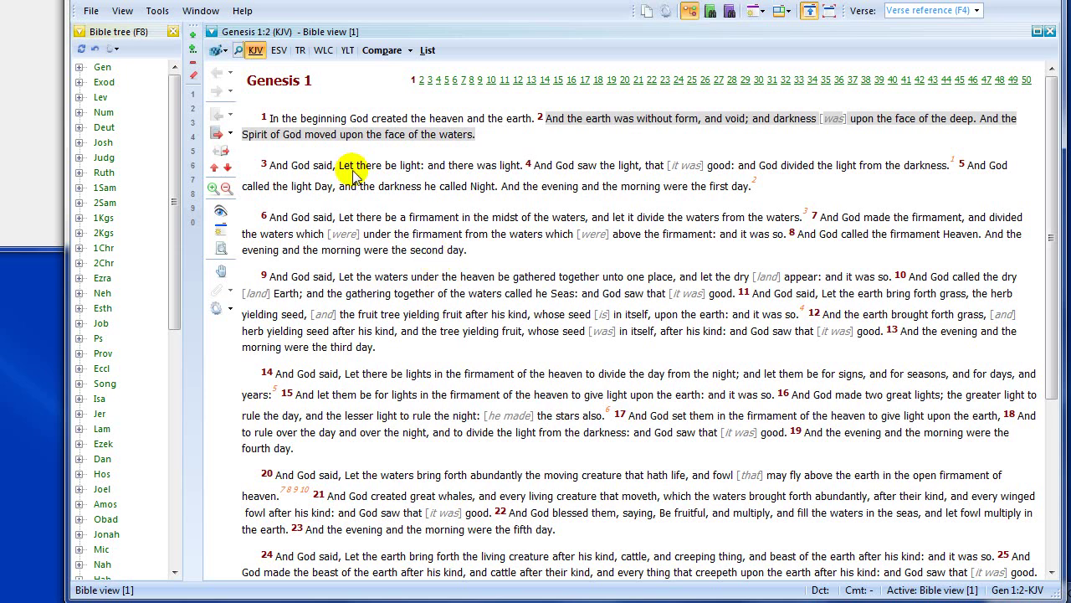
click(123, 13)
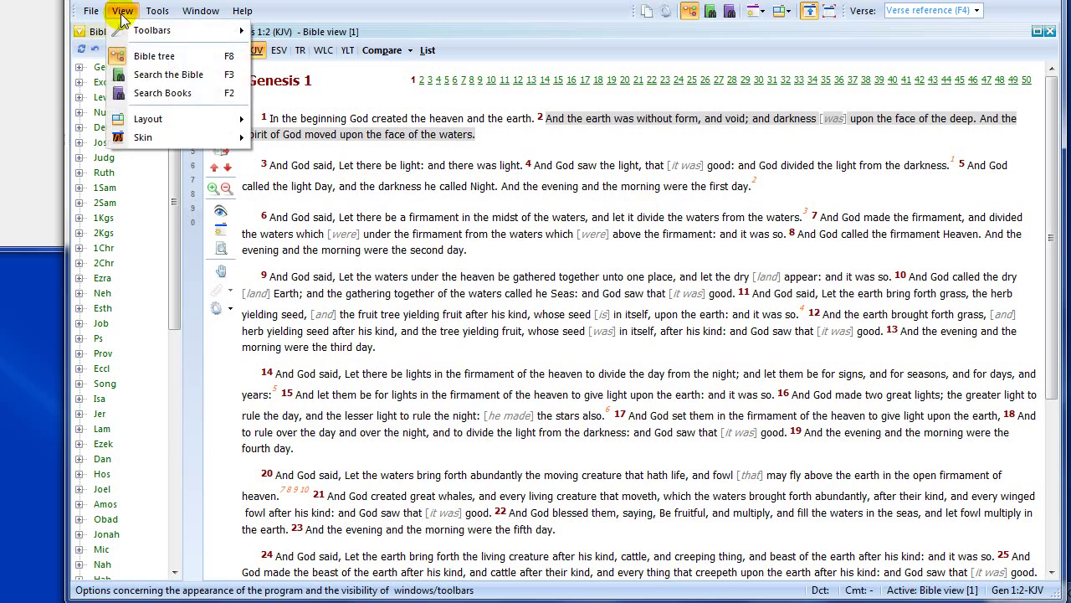
mouse_move(147, 119)
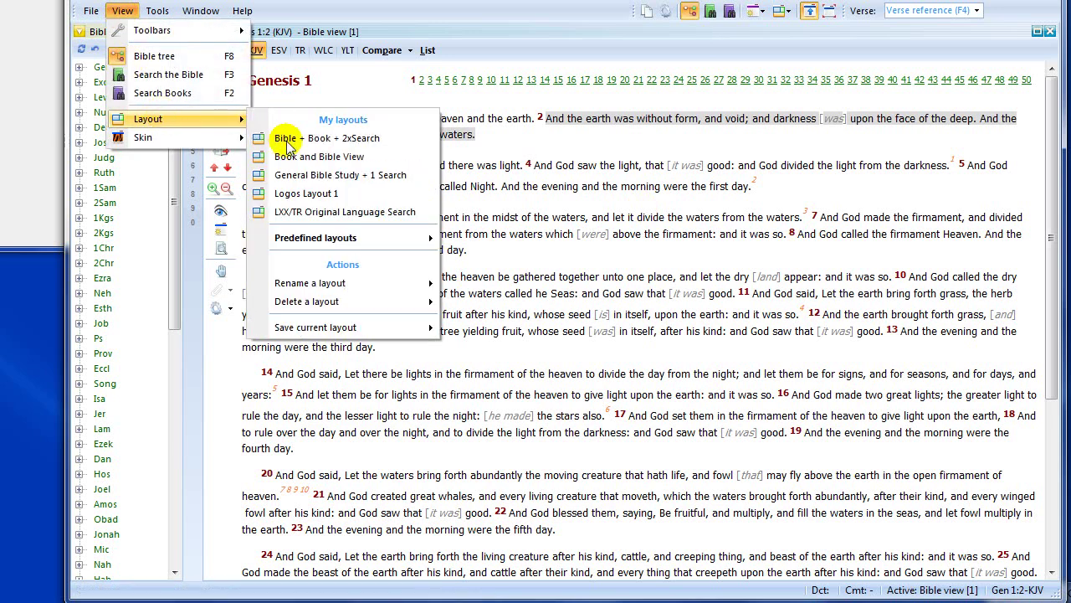
mouse_move(312, 236)
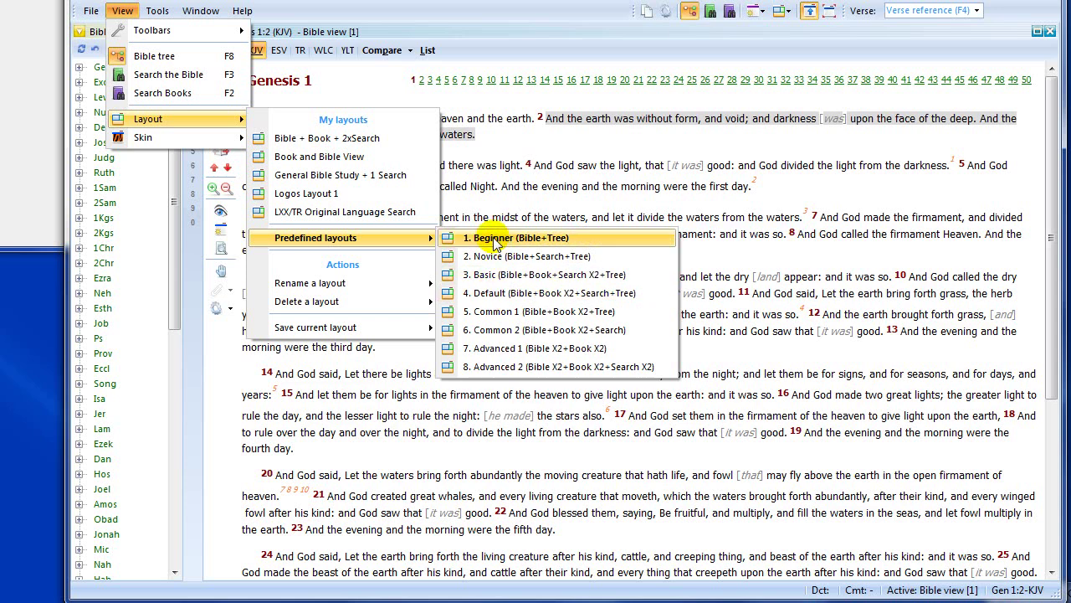
click(622, 143)
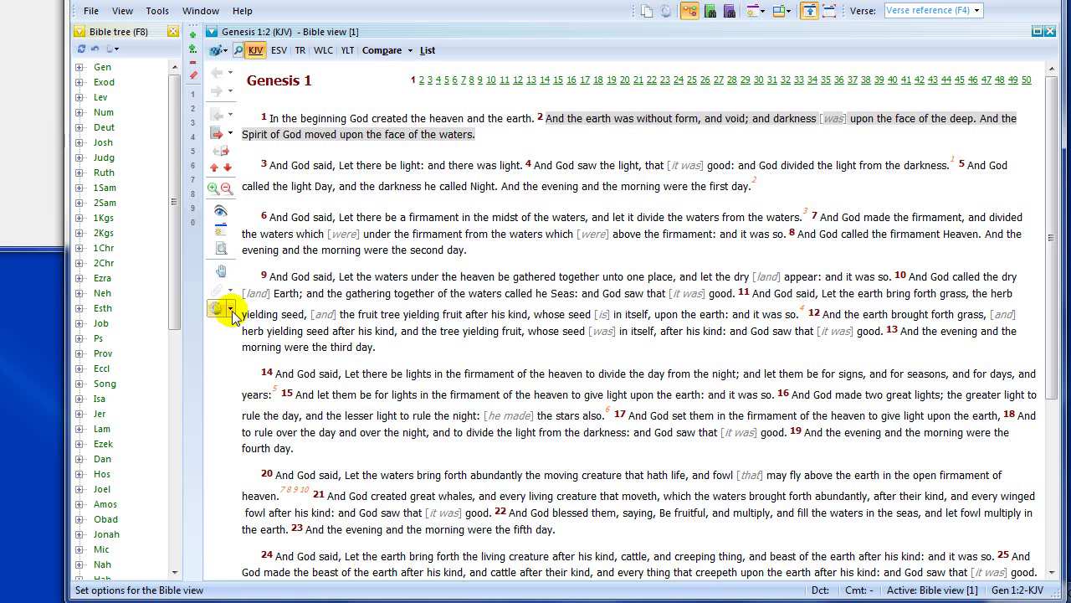
Set inline commentaries to show beside each verse, with JFB ticked.
click(230, 309)
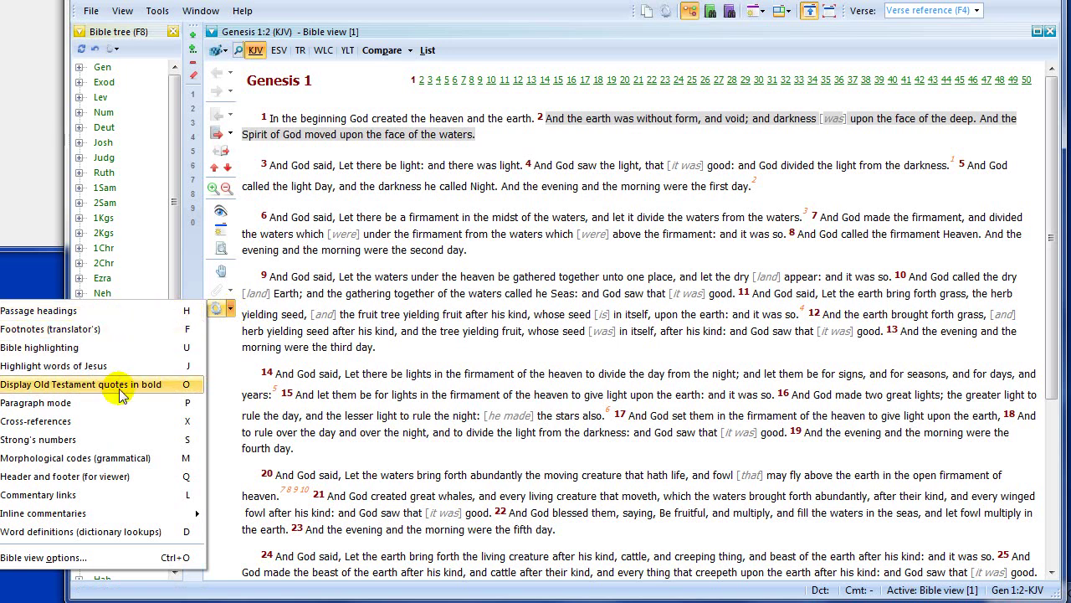
mouse_move(129, 514)
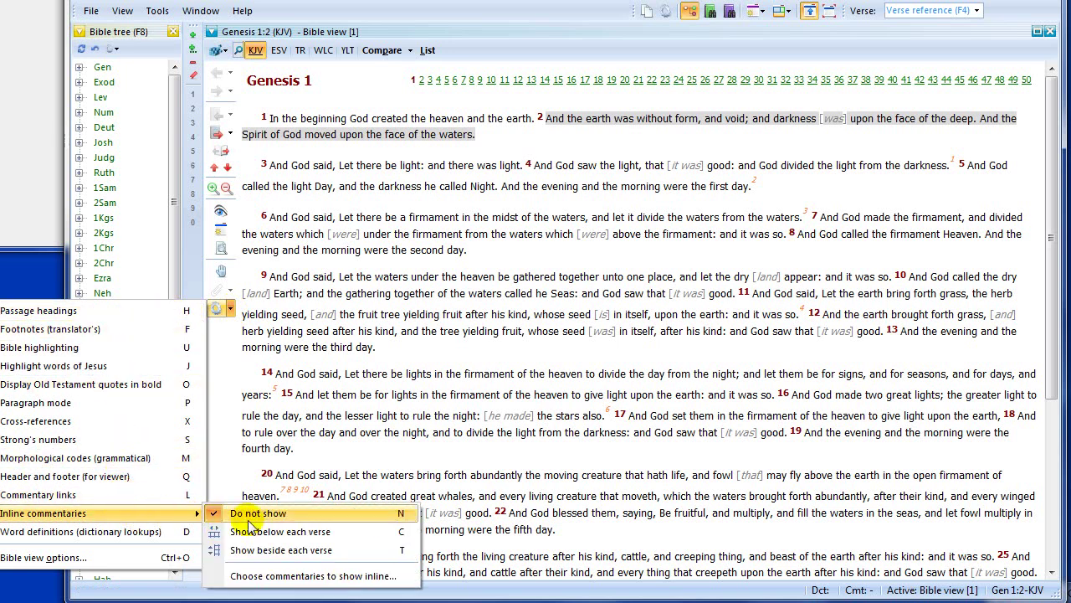
click(282, 550)
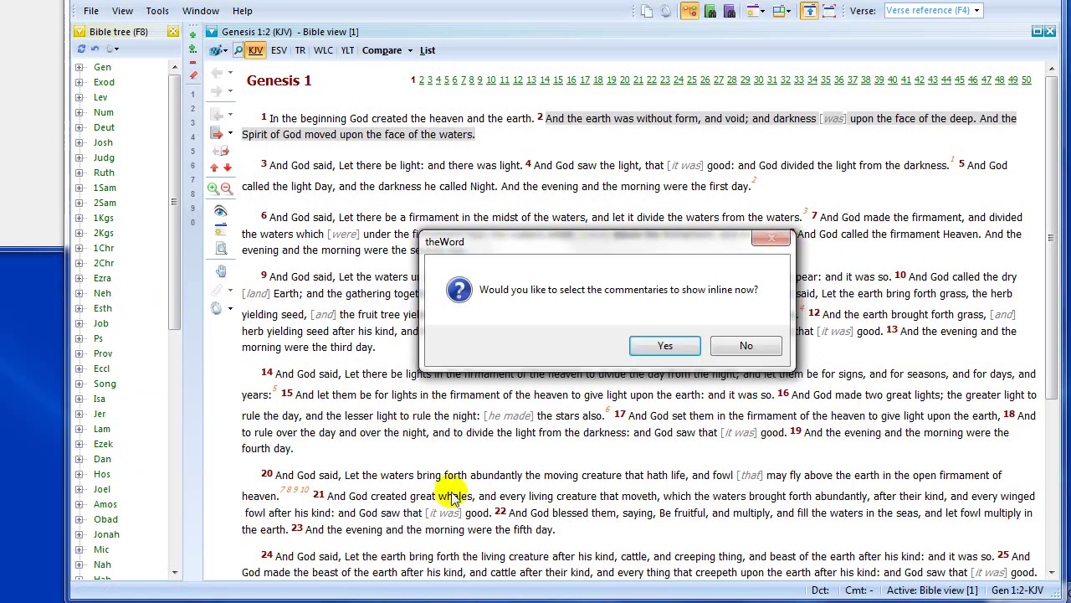
click(666, 347)
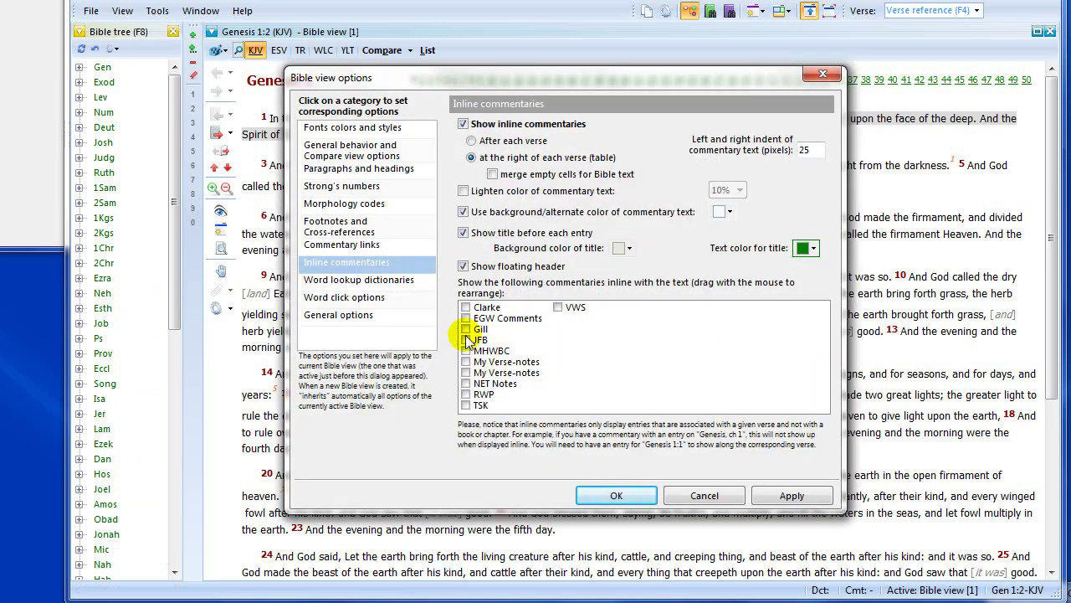
click(466, 339)
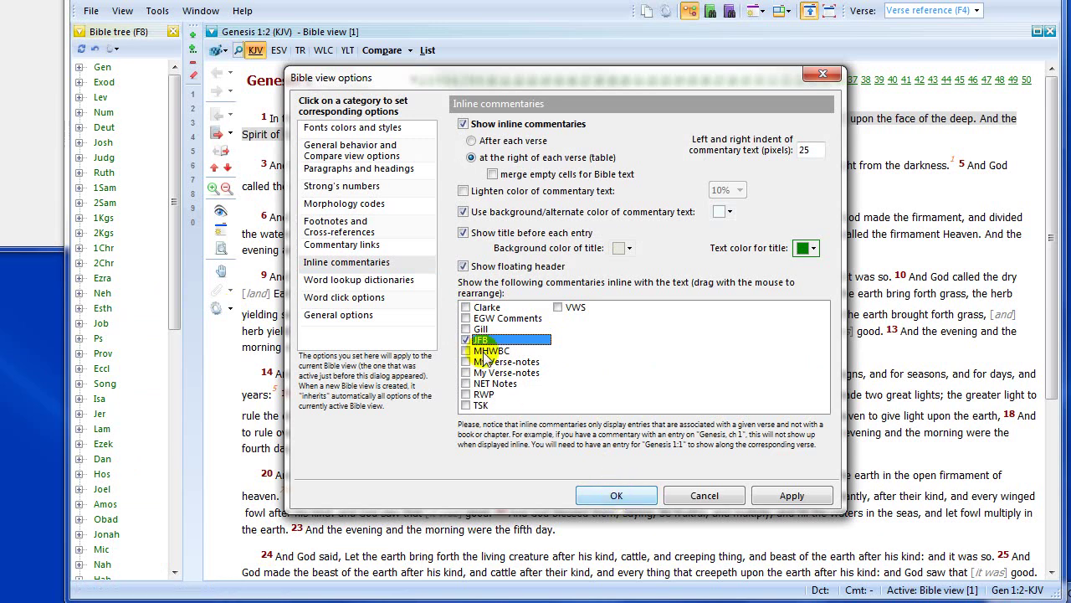
click(617, 496)
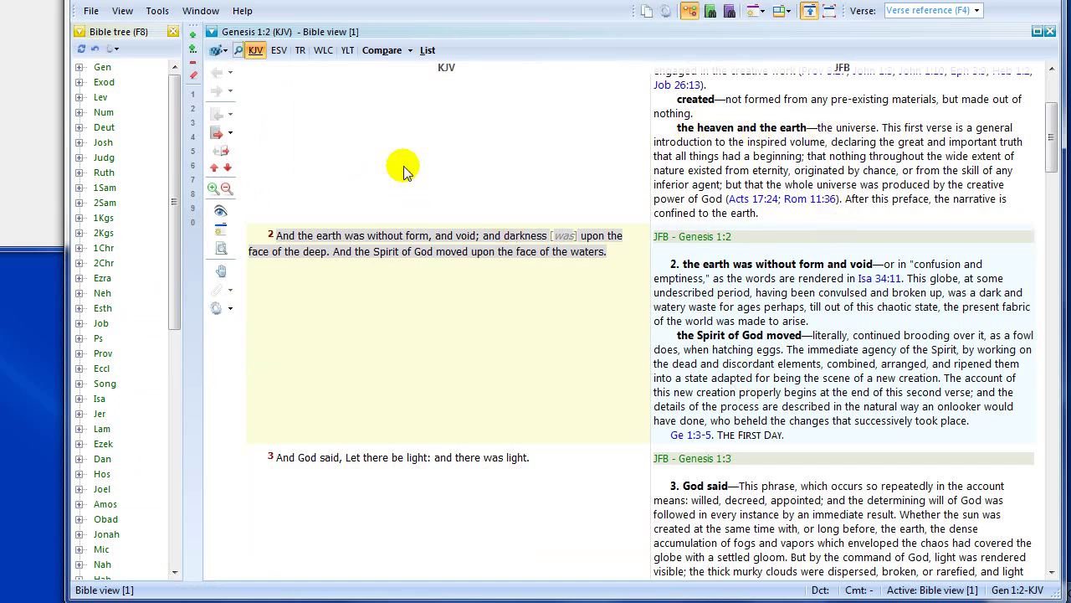
scroll(406, 216, down, 10)
scroll(406, 216, down, 3)
scroll(406, 216, up, 6)
scroll(406, 216, up, 5)
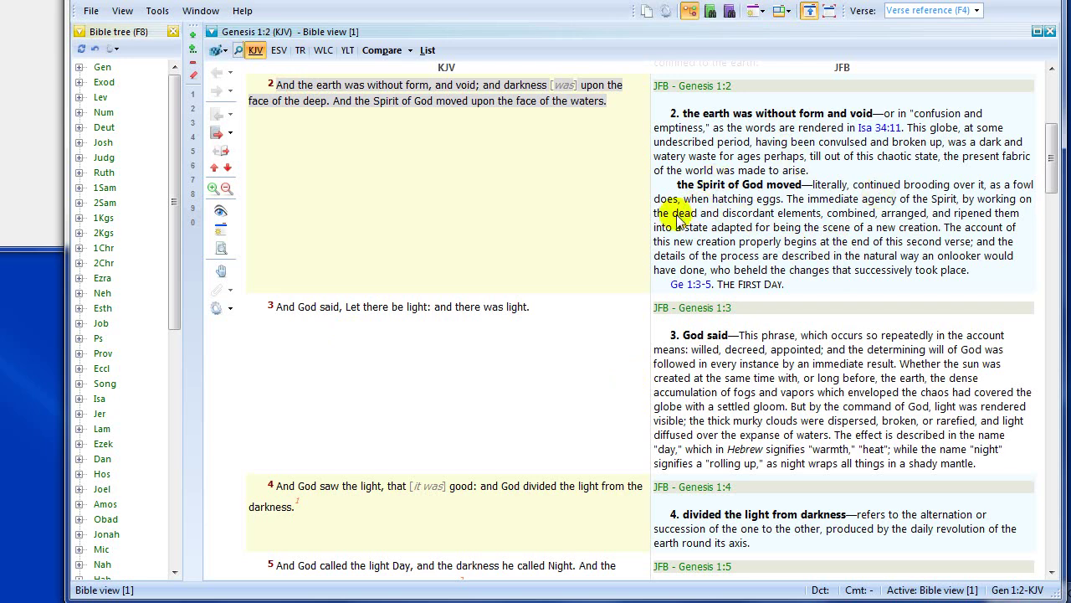
scroll(527, 180, up, 4)
scroll(528, 180, down, 5)
scroll(527, 180, up, 5)
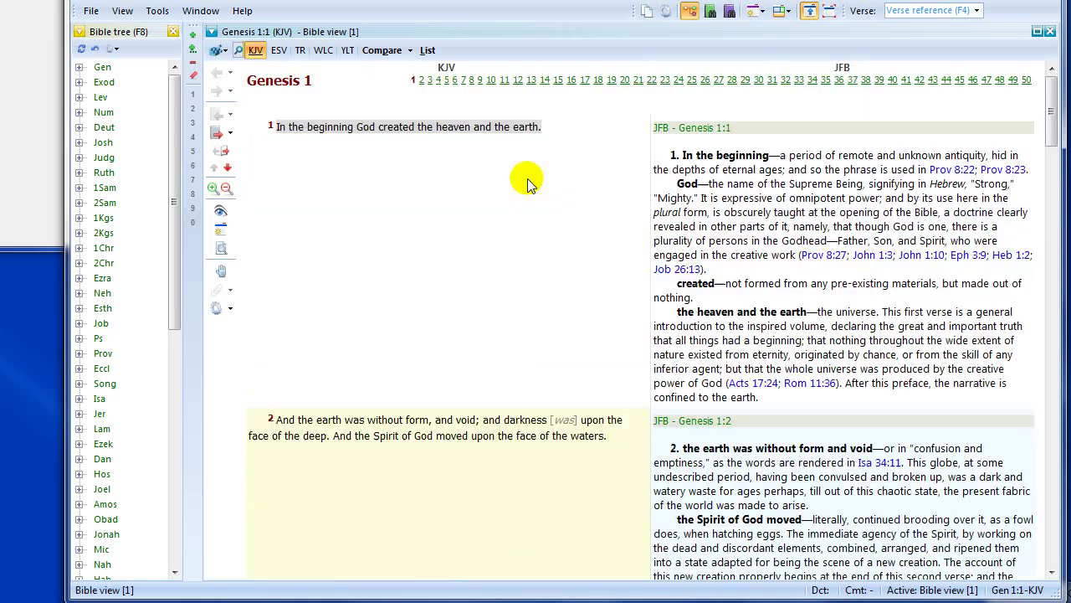
scroll(528, 180, down, 4)
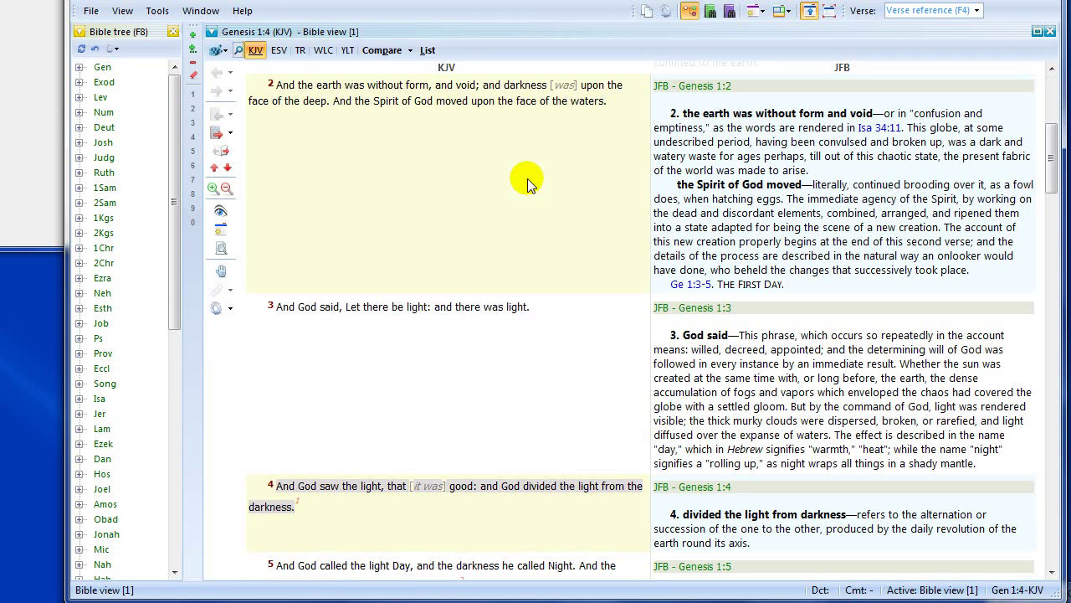
scroll(641, 243, down, 3)
scroll(643, 255, up, 6)
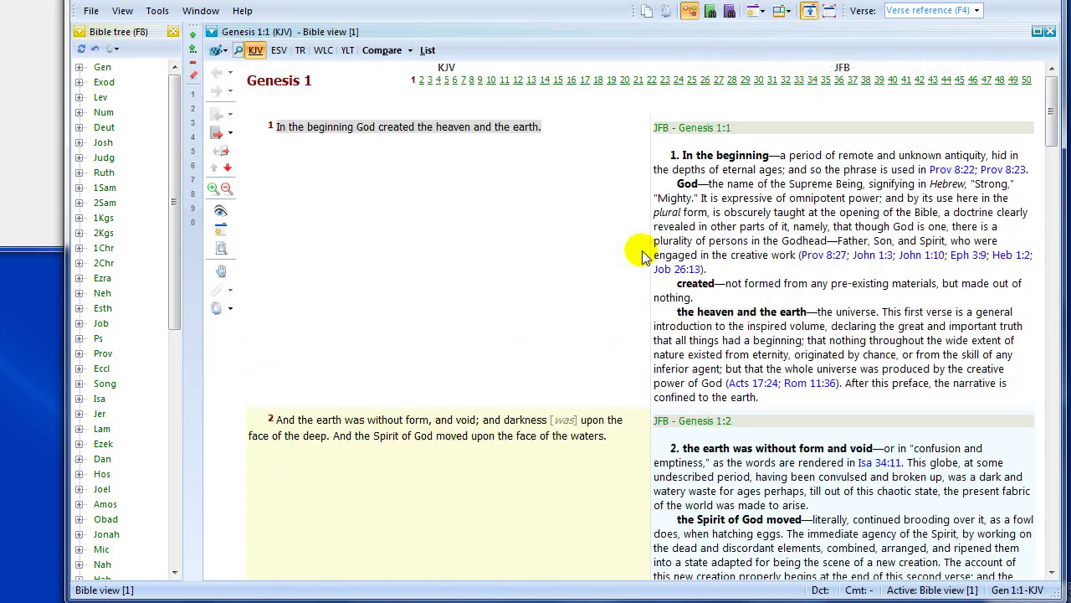
Add a new Book view from the new-view dropdown.
click(760, 19)
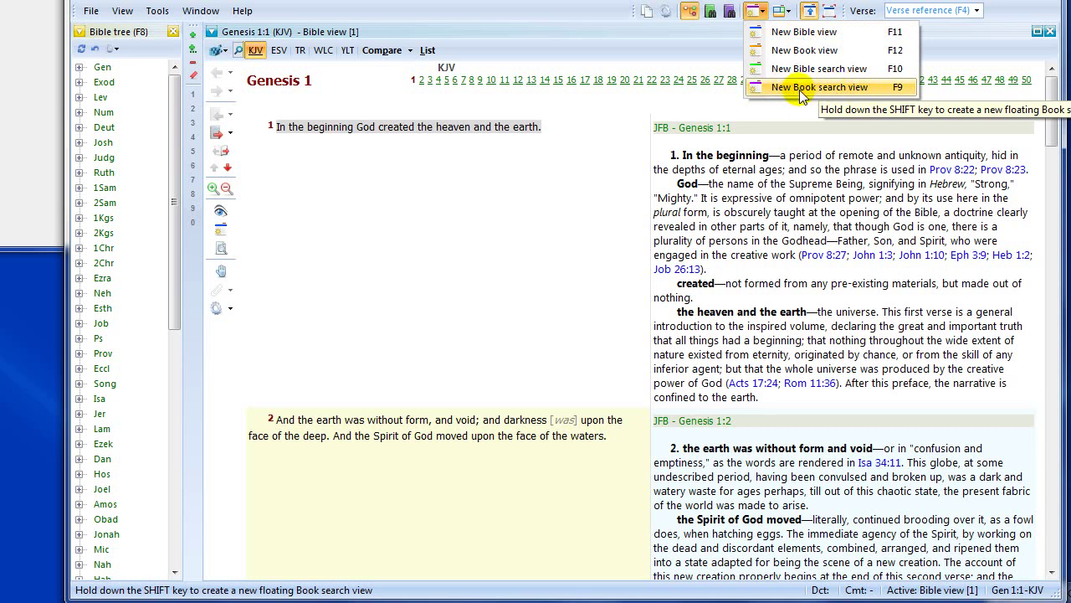
click(777, 52)
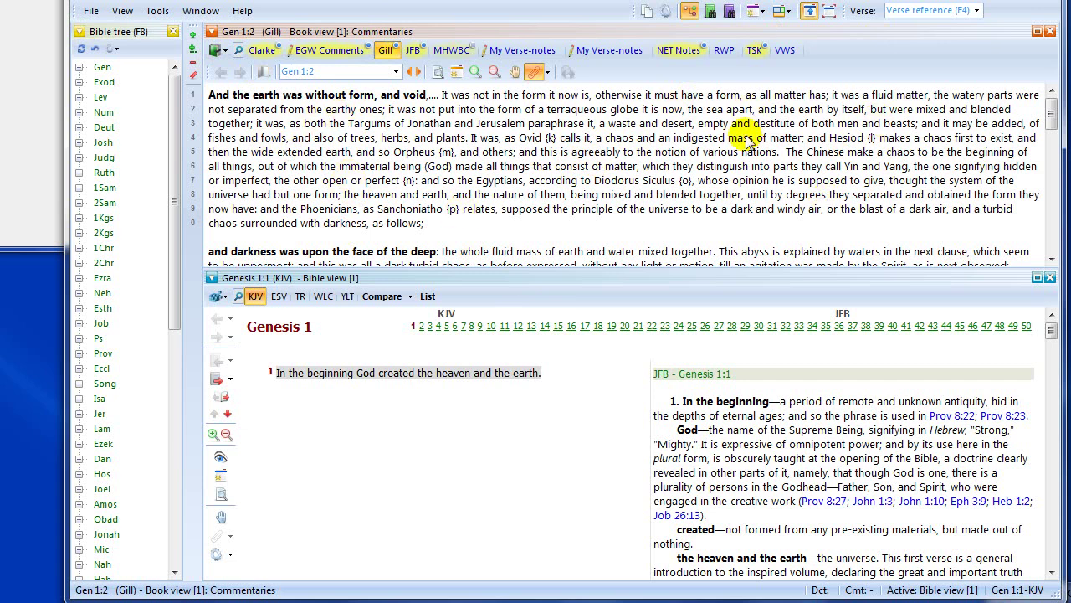
Open the Book view's module sets list.
click(224, 52)
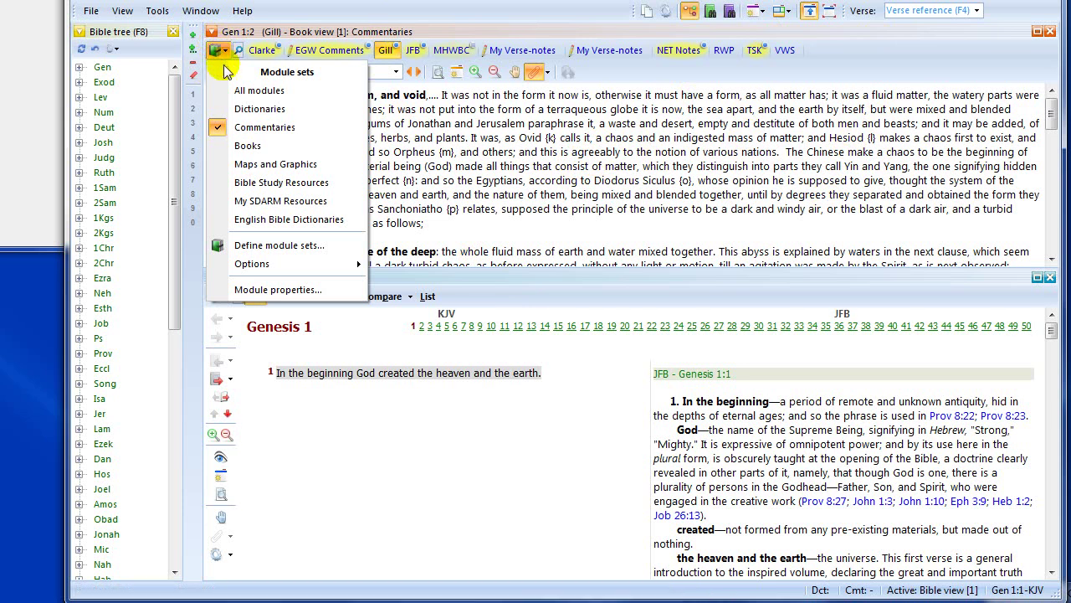
Switch the book pane to Dictionaries and view BDB and Fausset's Bible Dictionary.
click(240, 110)
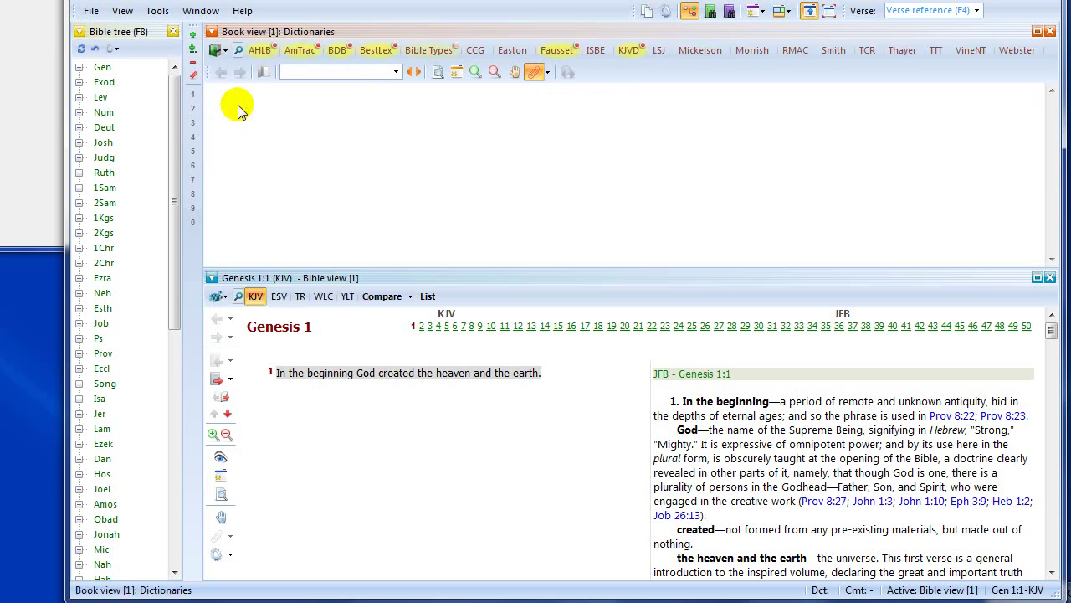
click(336, 50)
click(555, 50)
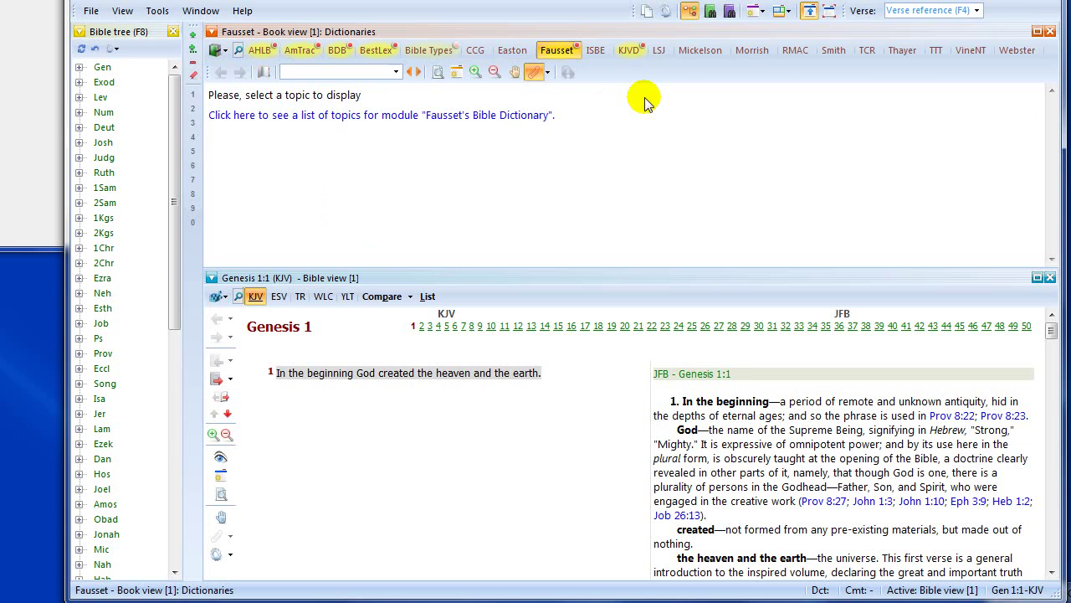
Switch to the Books set, view Steps to Christ and SonOfHisLove, and list topics.
click(216, 52)
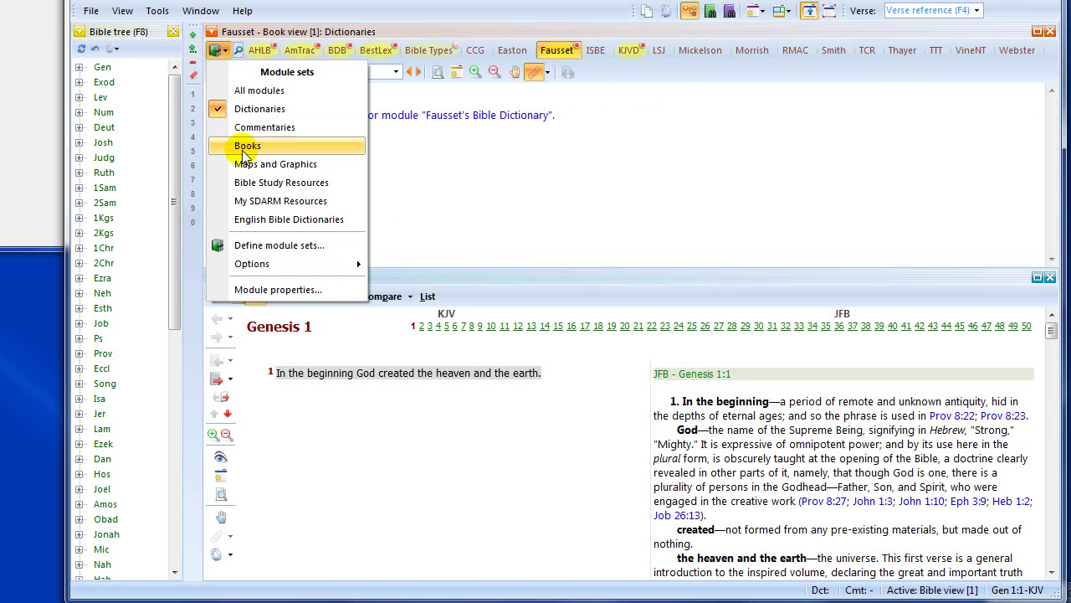
click(247, 145)
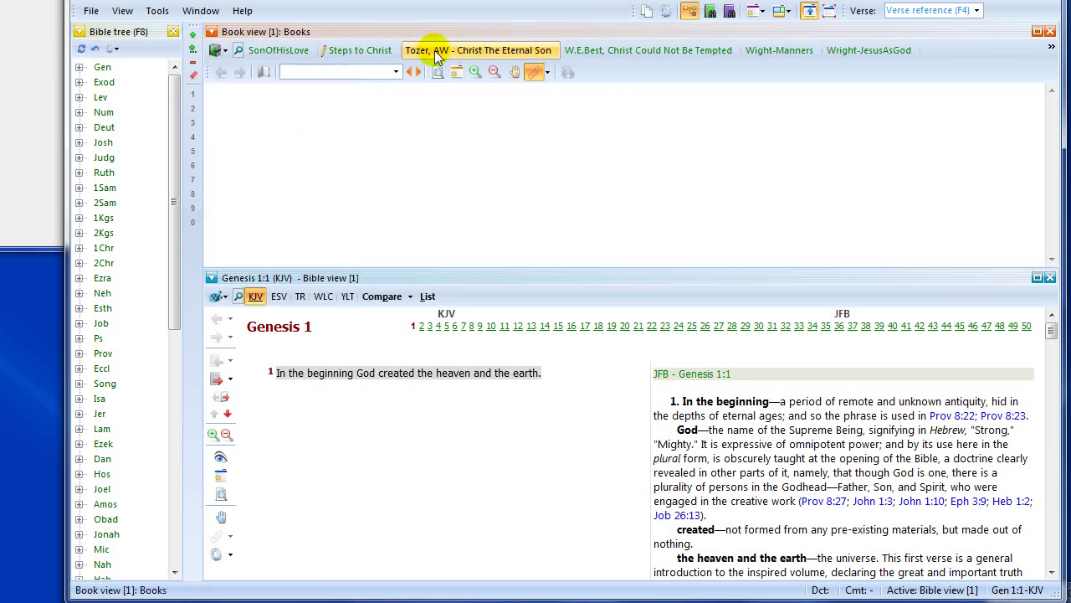
click(367, 52)
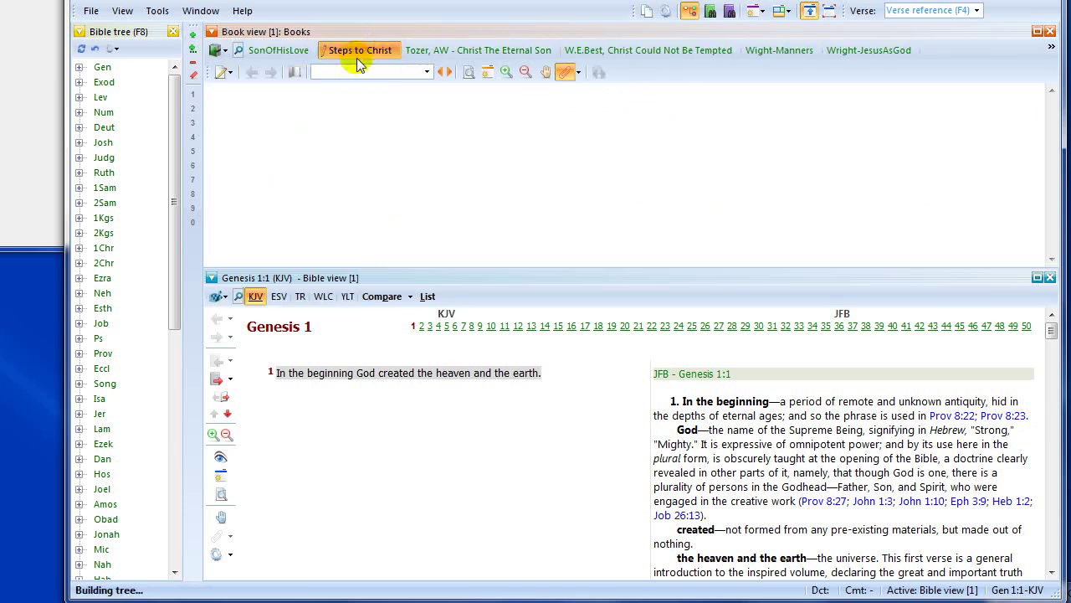
click(278, 50)
click(228, 115)
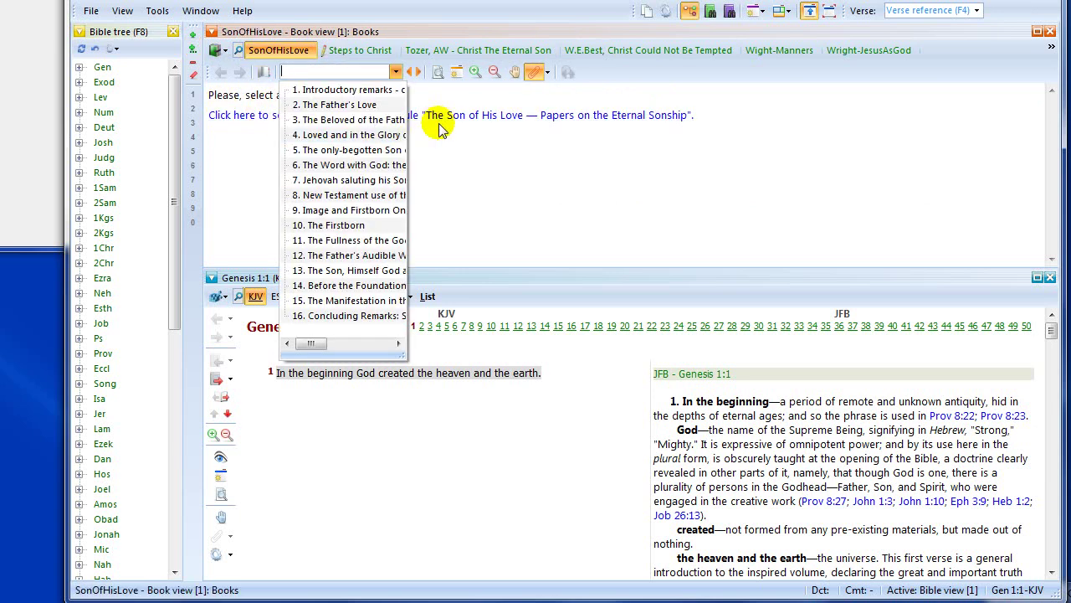
Return the book pane to the Commentaries module set.
click(388, 107)
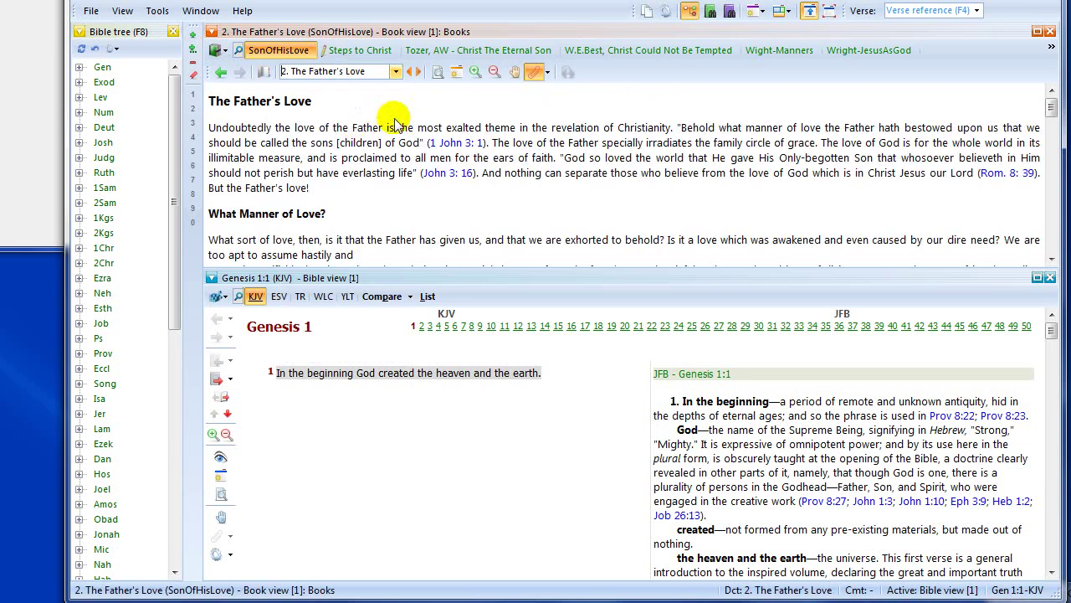
click(224, 52)
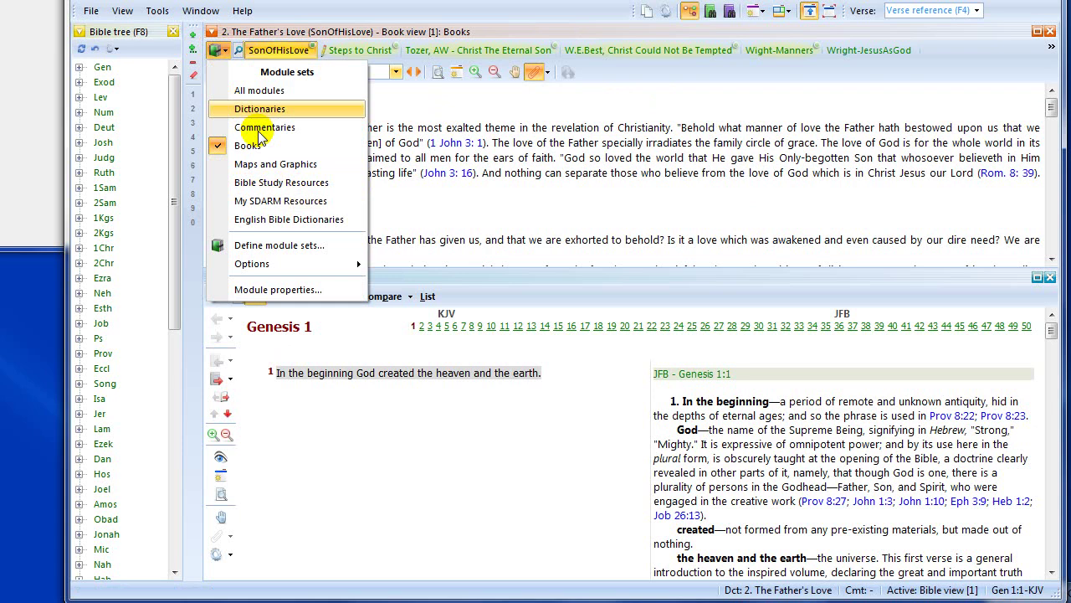
click(343, 60)
click(219, 52)
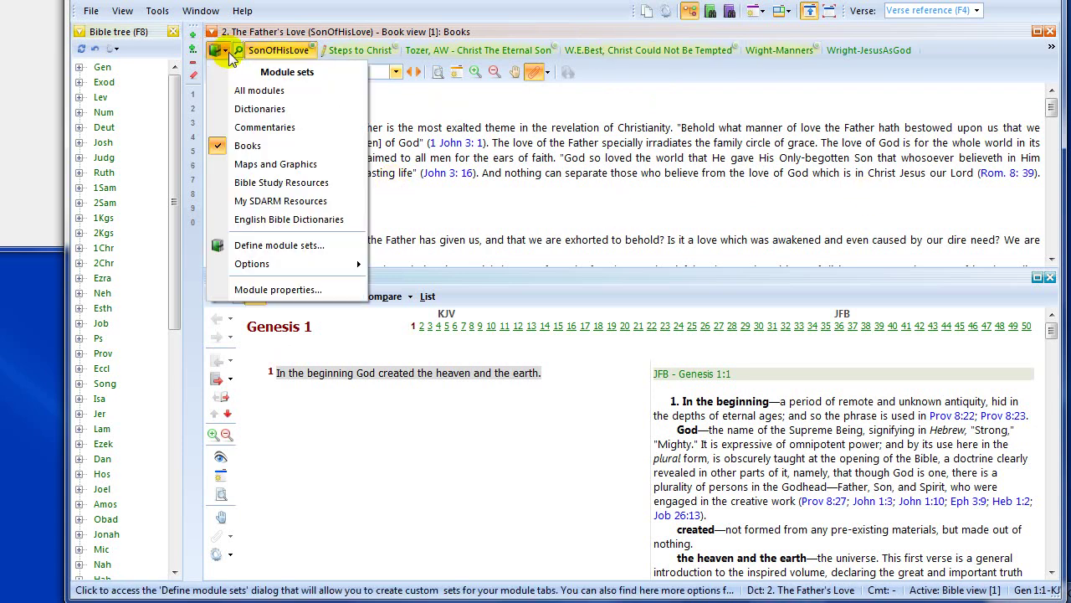
click(235, 127)
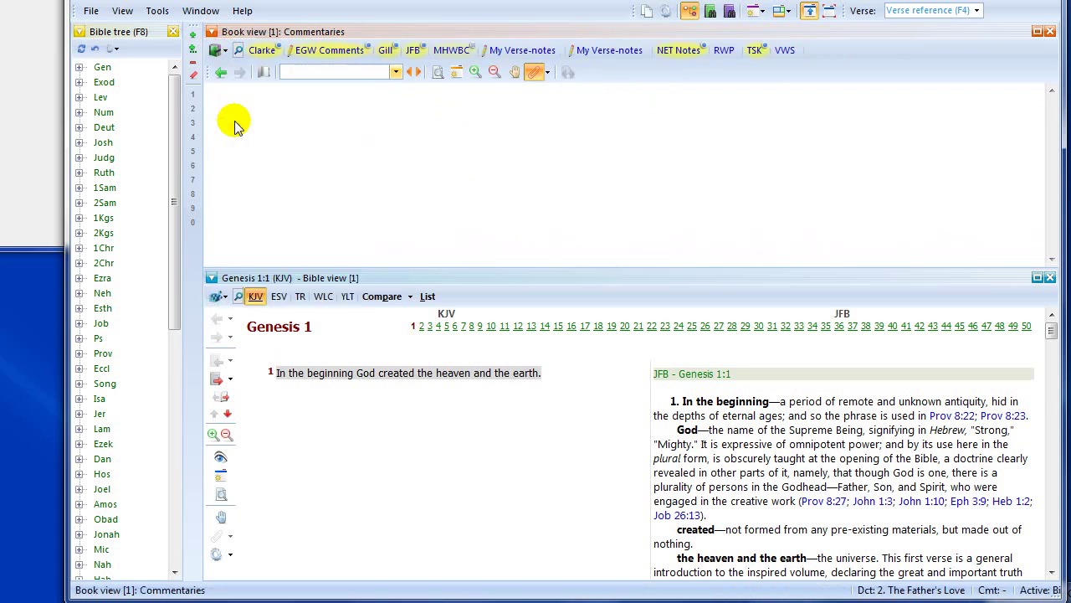
View EGW Comments and Clarke, scroll to Genesis 1:15, then close the commentaries pane.
click(331, 50)
click(261, 51)
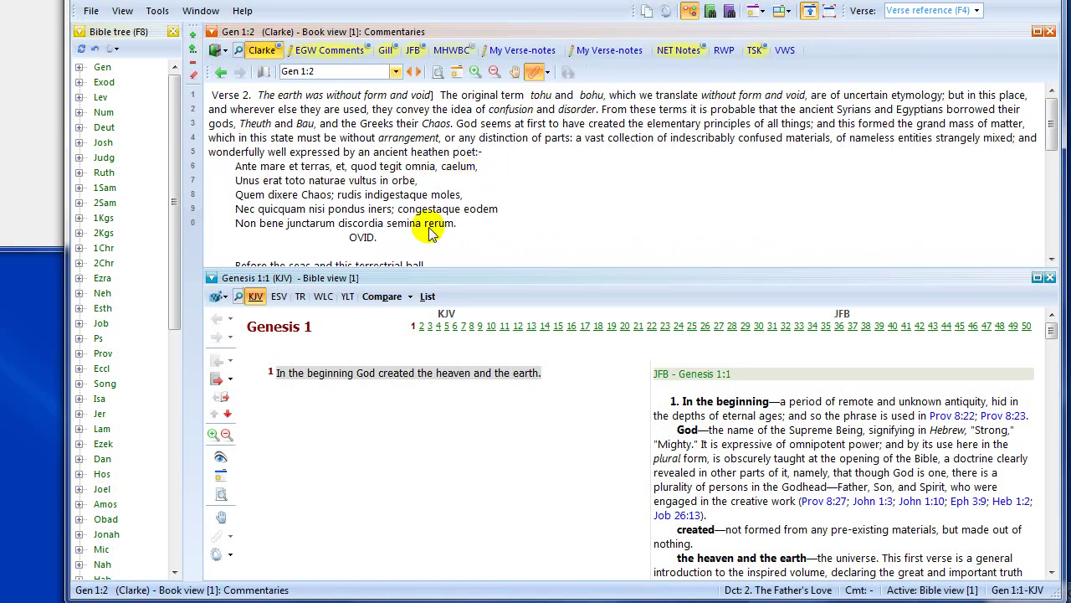
scroll(466, 394, down, 10)
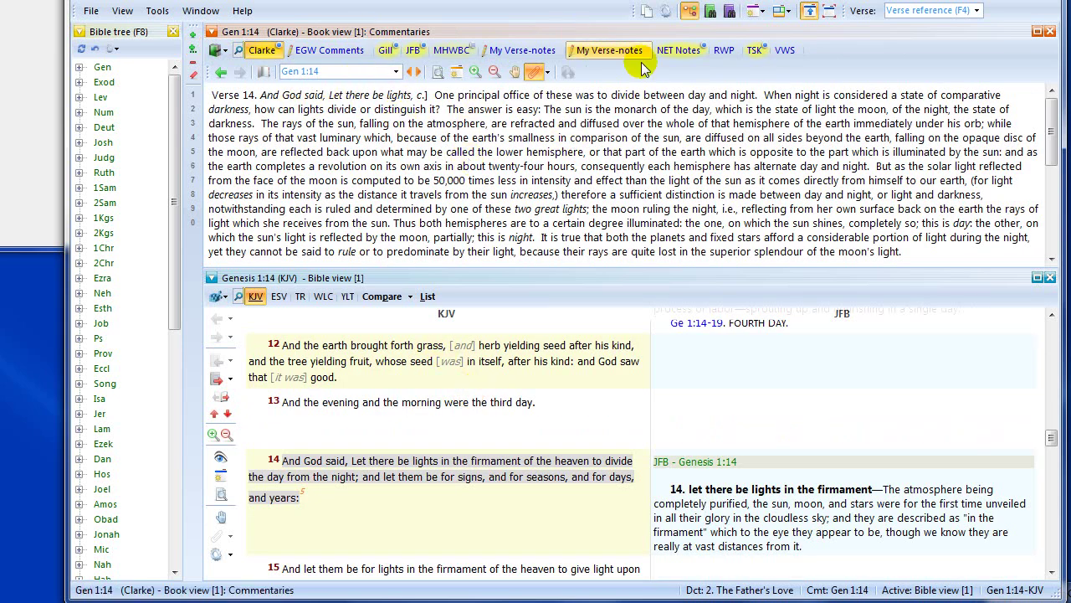
scroll(443, 360, down, 6)
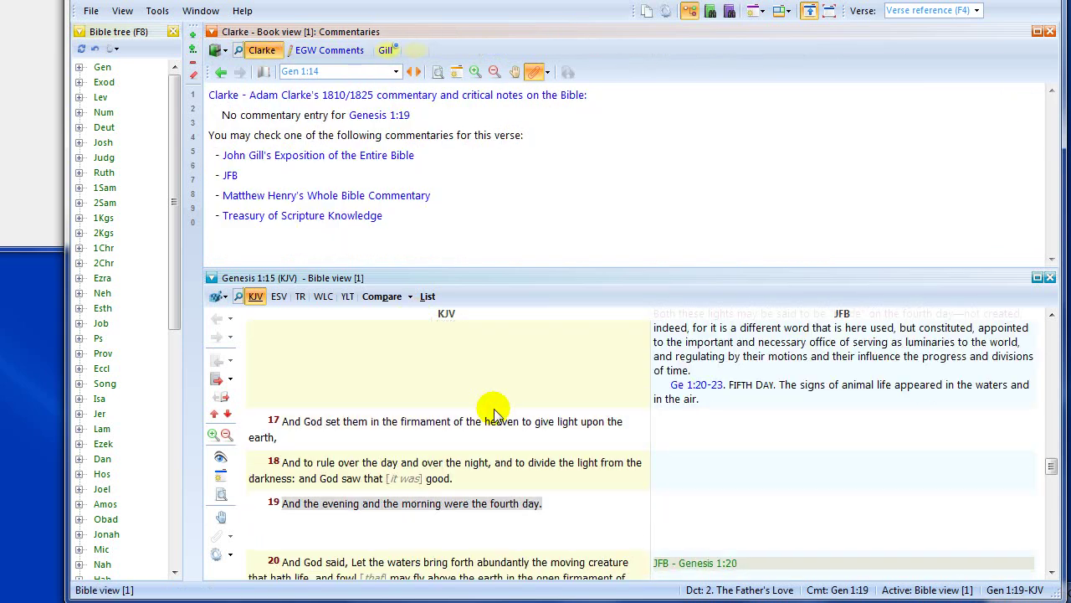
scroll(494, 414, down, 2)
scroll(494, 414, up, 6)
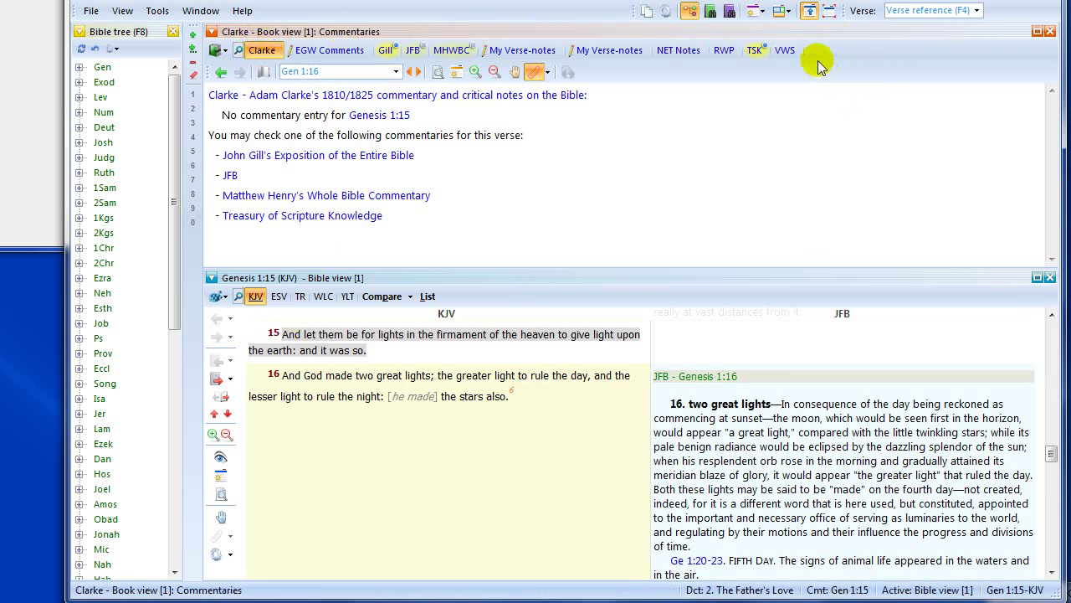
click(1050, 32)
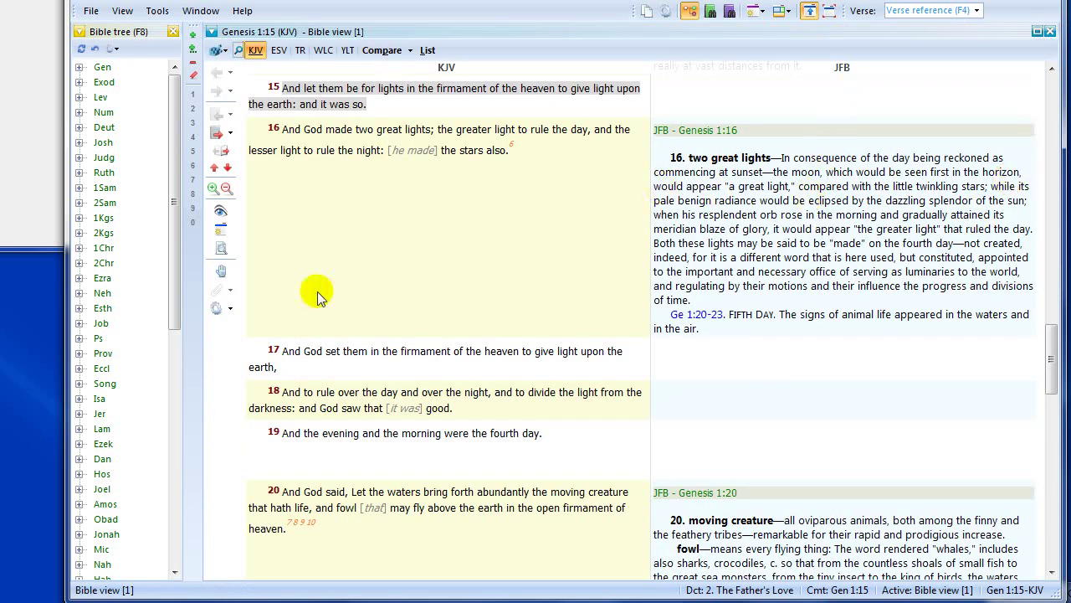
Set Inline commentaries to Do not show, removing the JFB notes.
click(230, 309)
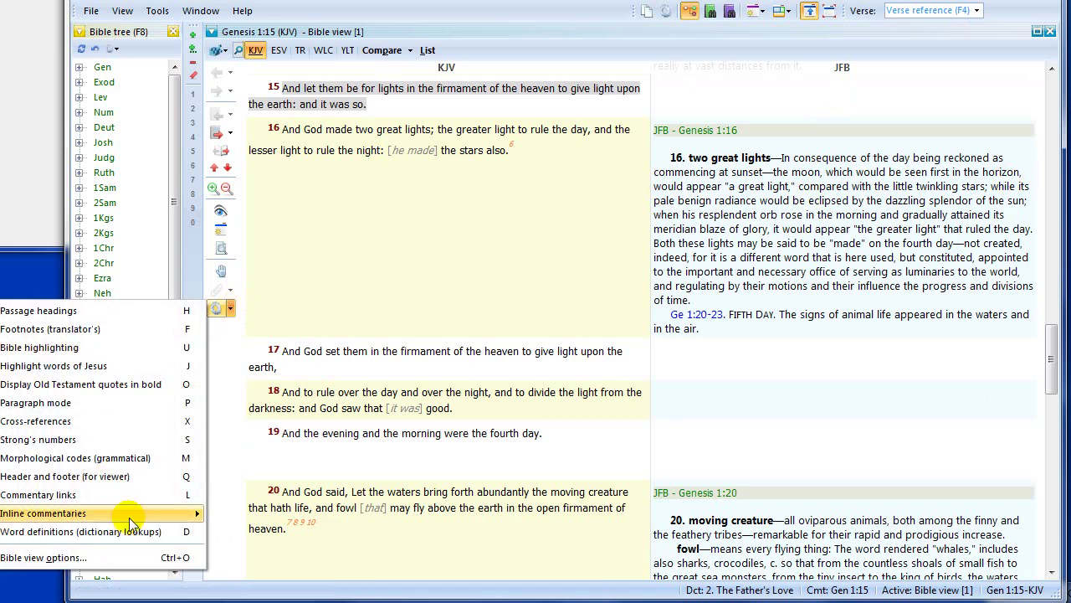
mouse_move(151, 513)
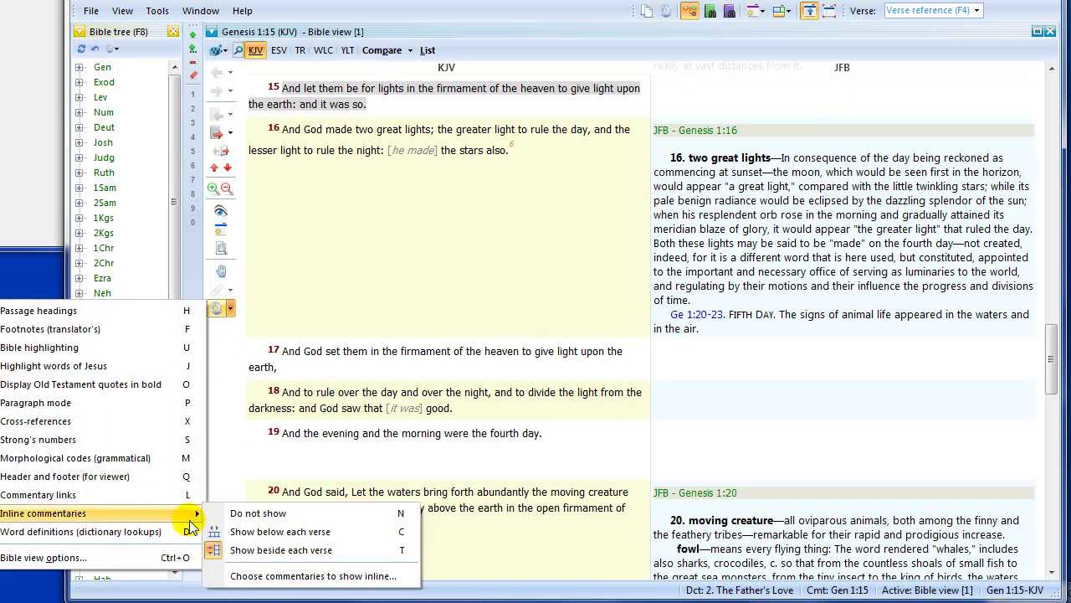
click(262, 519)
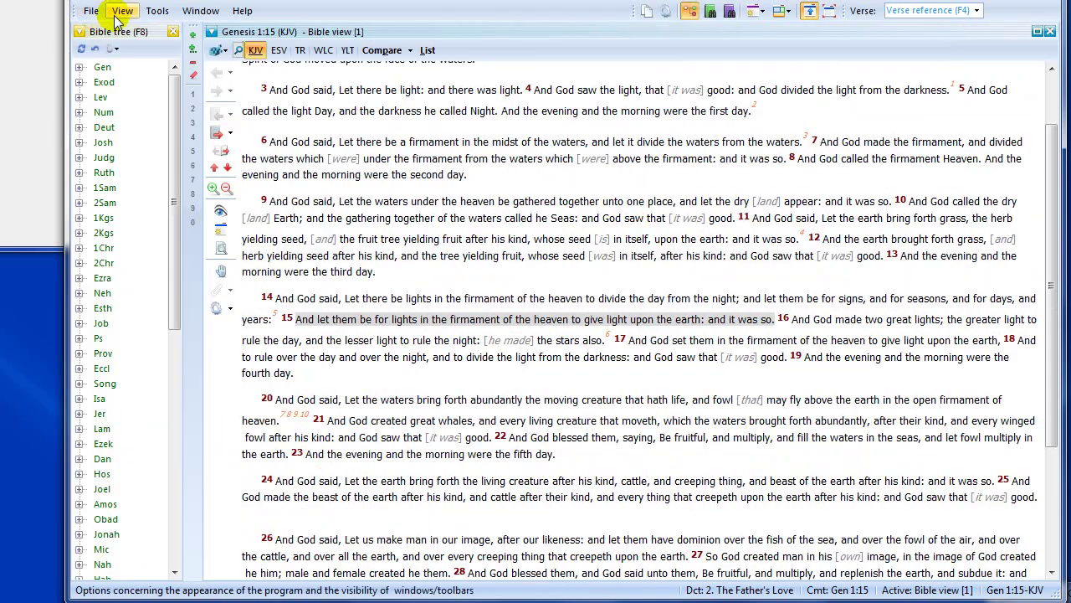
Expand John and chapter 3 in the Bible tree and open verse 16.
click(121, 12)
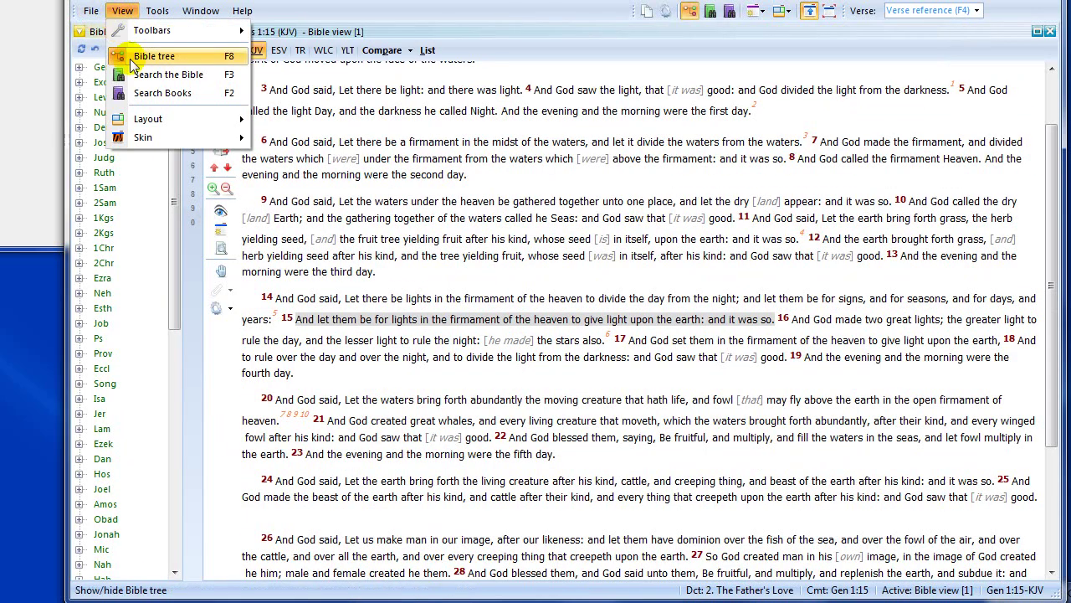
click(410, 138)
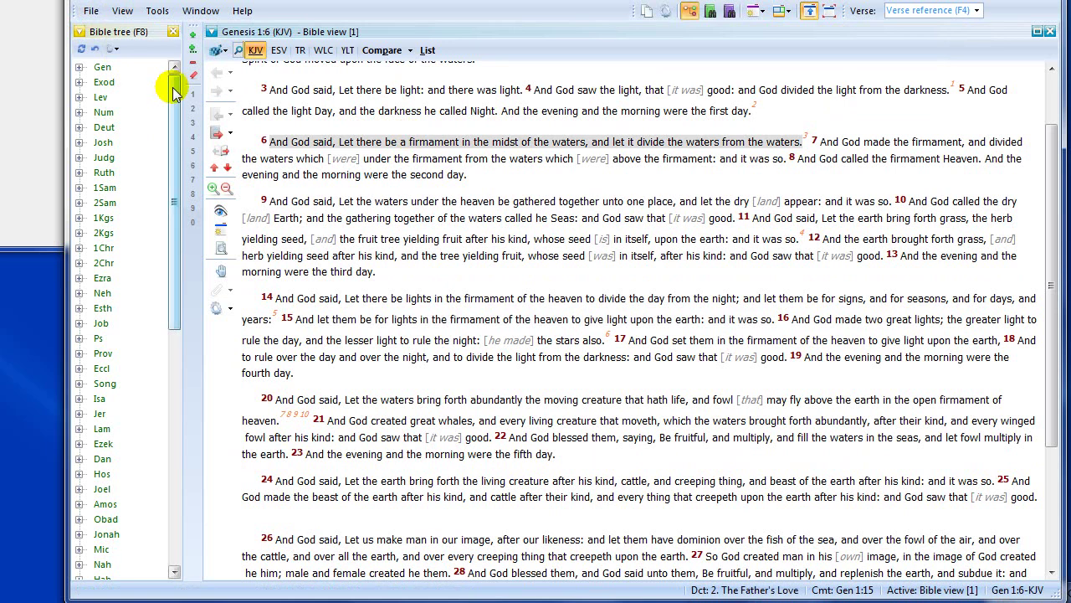
drag(173, 92, 148, 311)
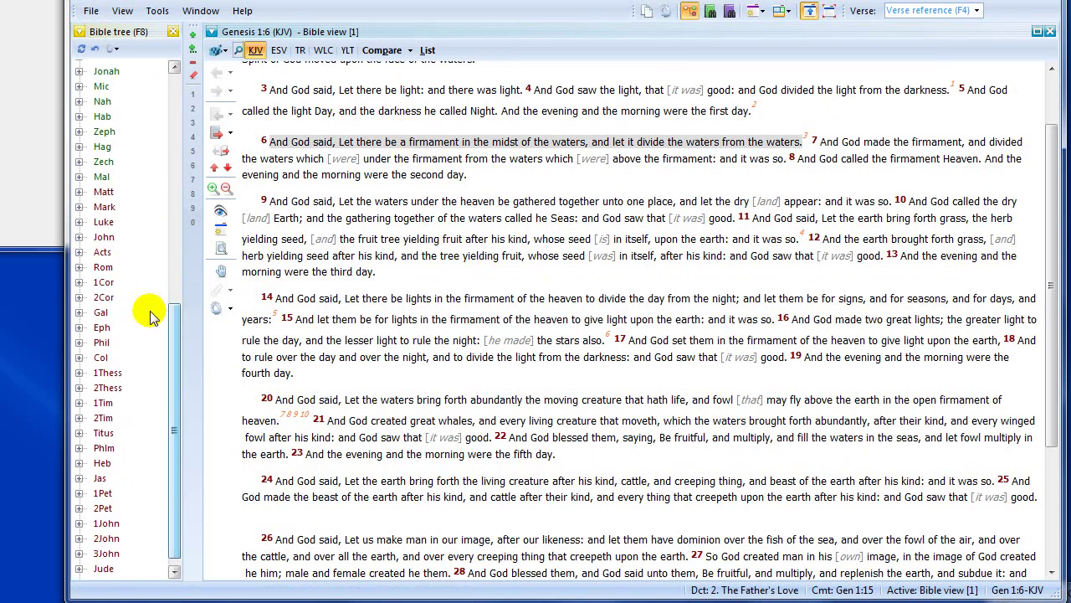
click(79, 237)
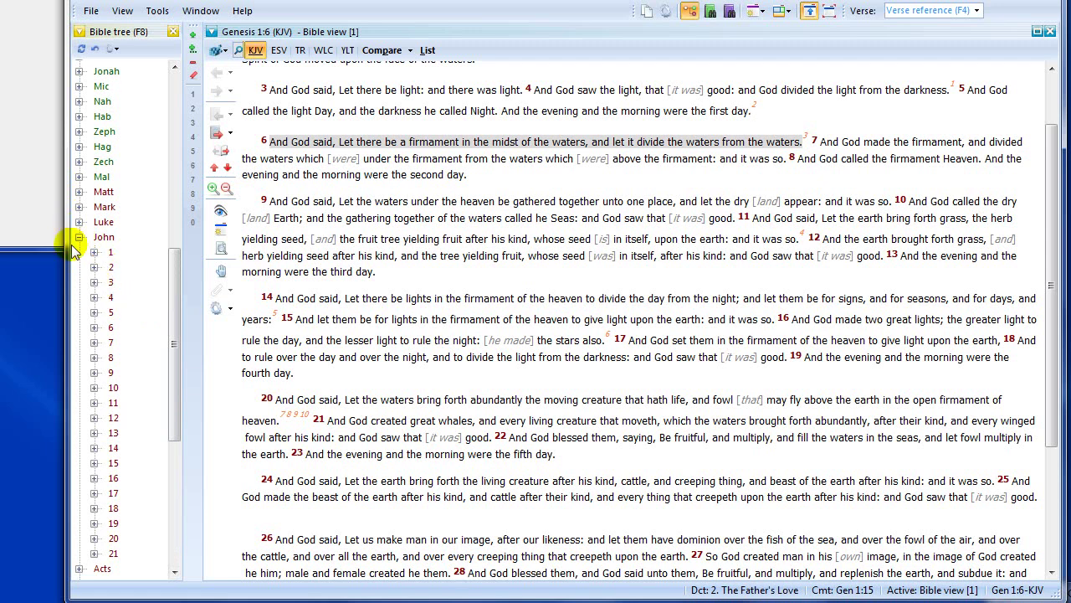
click(96, 288)
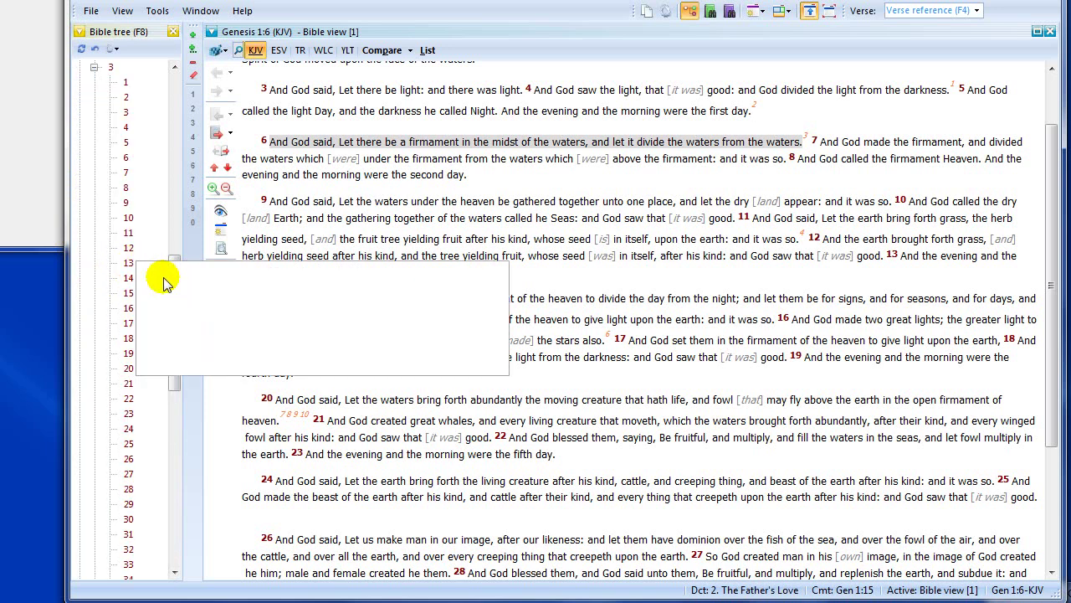
click(130, 308)
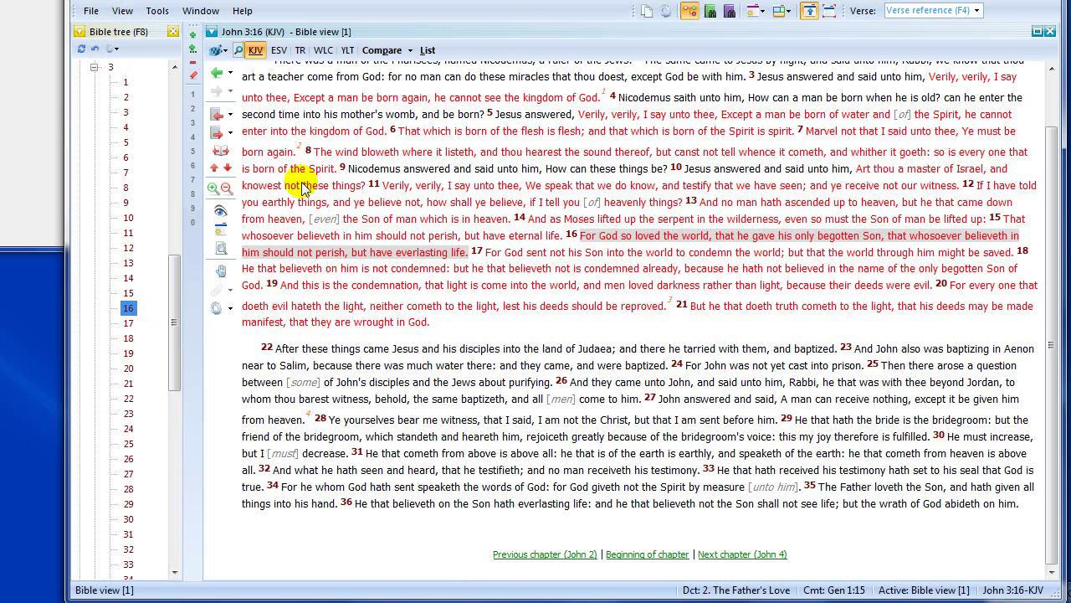
Go to Genesis 1:10 by entering 'gen 1:10' in the Verse box.
key(F4)
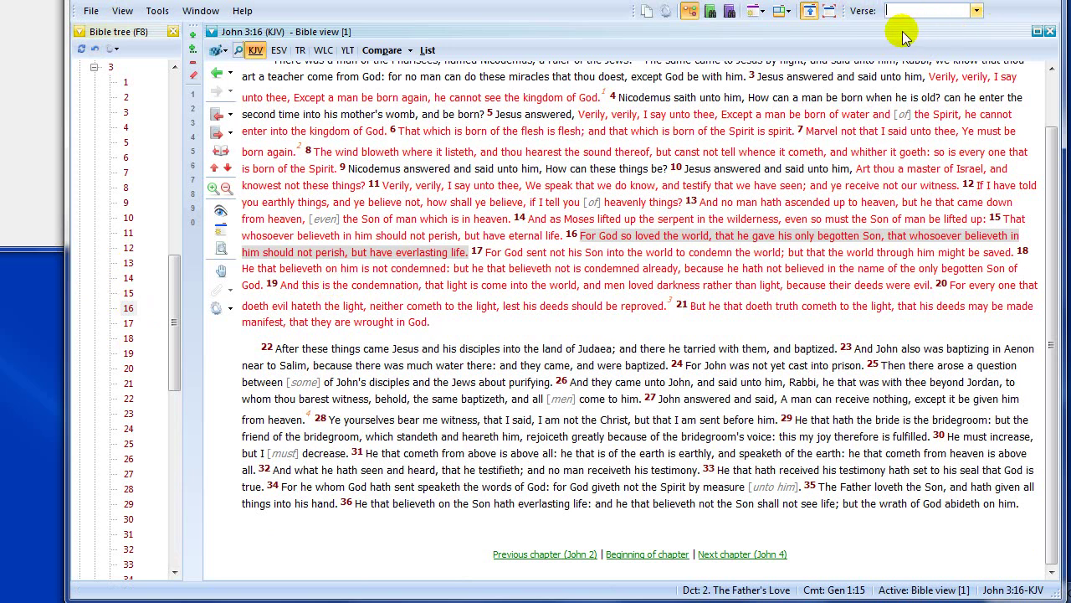
text(gen 1:)
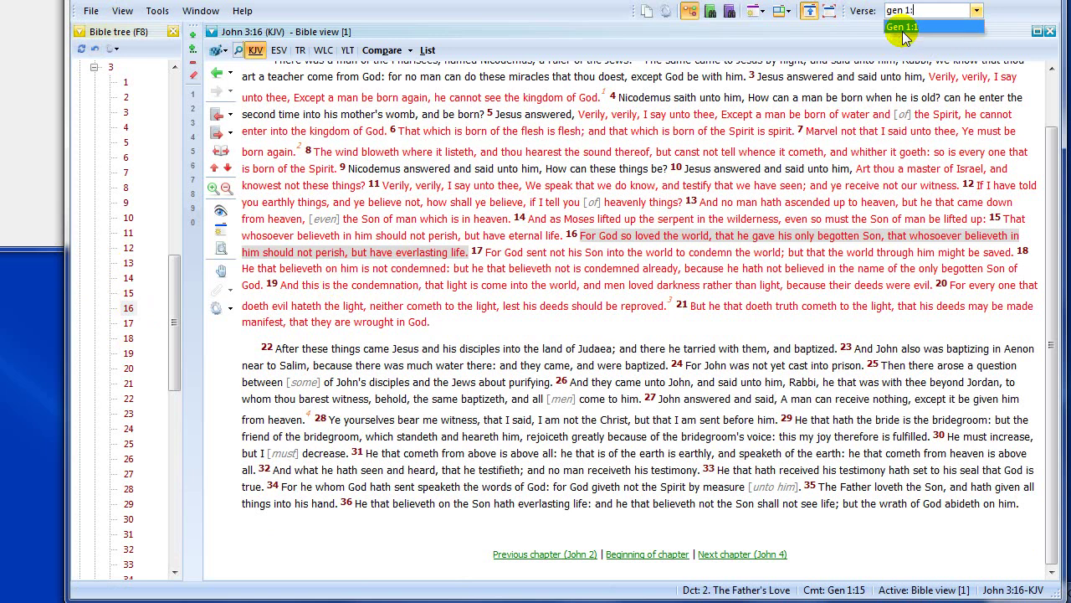
text(10)
click(904, 30)
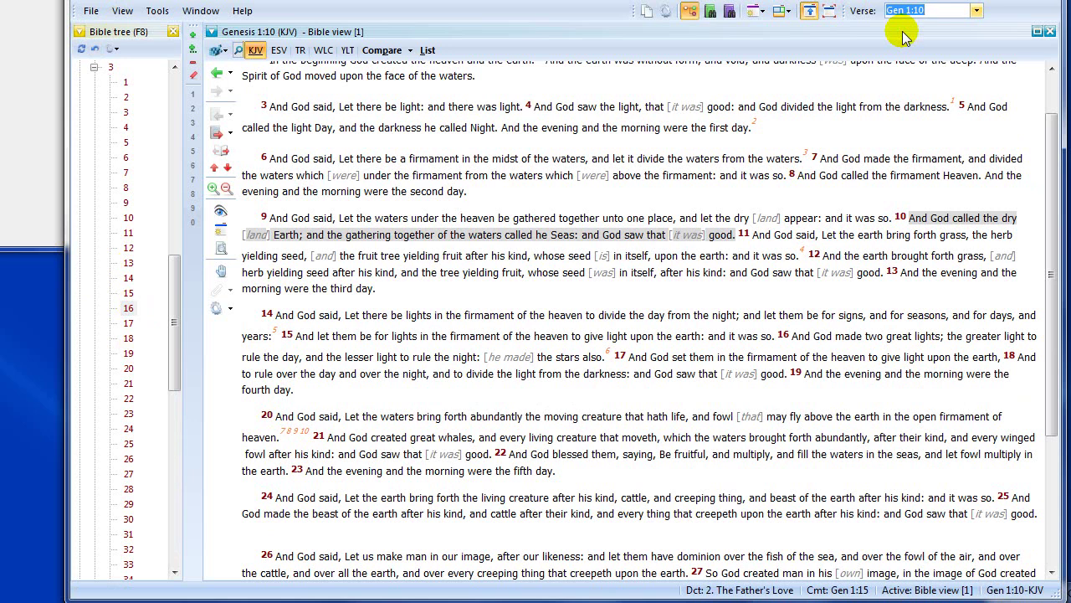
Replace the reference with 'rom' and go to Romans 3:10.
key(BackSpace)
text(rom)
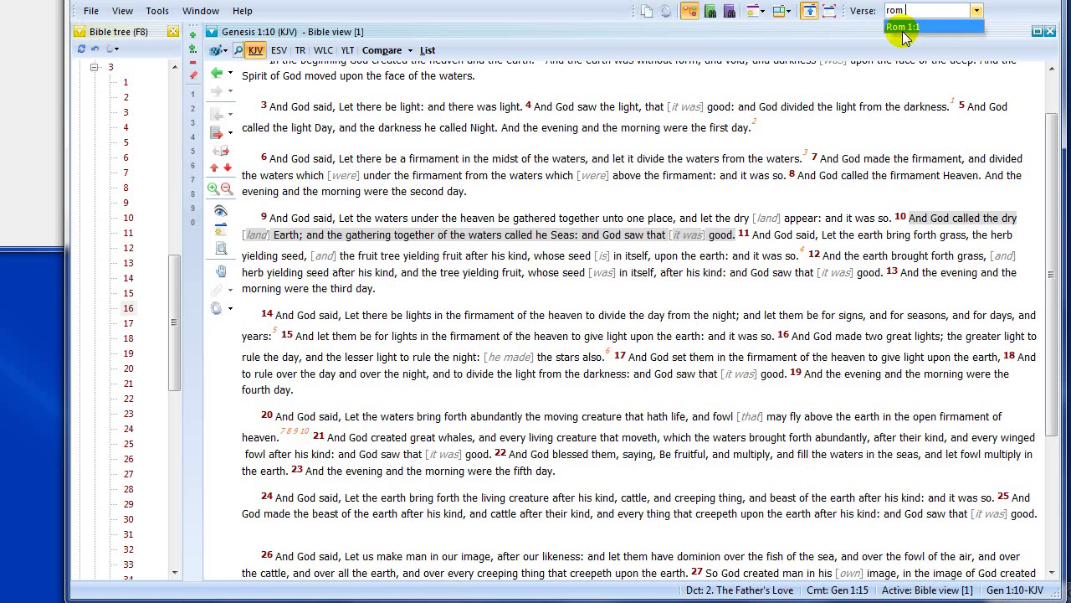
click(904, 27)
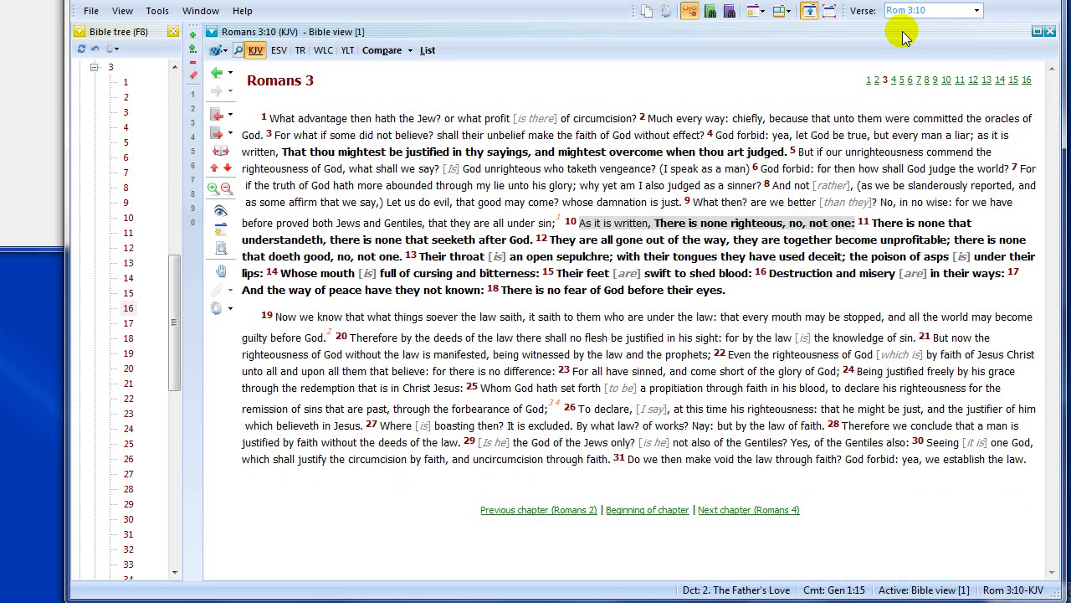
Pick Numbers 33:23 from the Verse field's book-by-book dropdown.
click(977, 11)
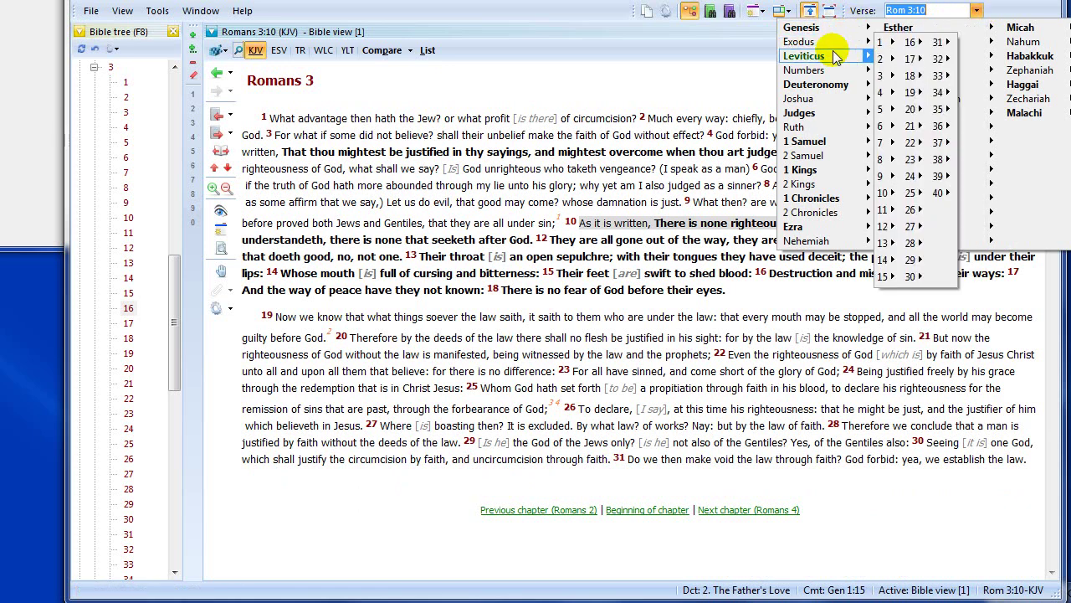
mouse_move(829, 74)
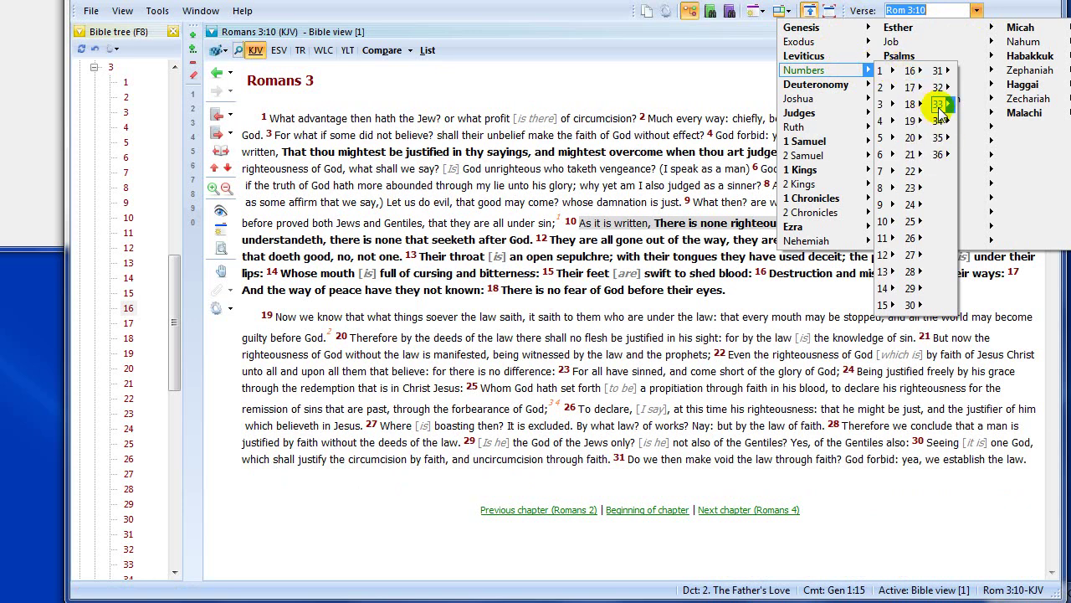
mouse_move(939, 107)
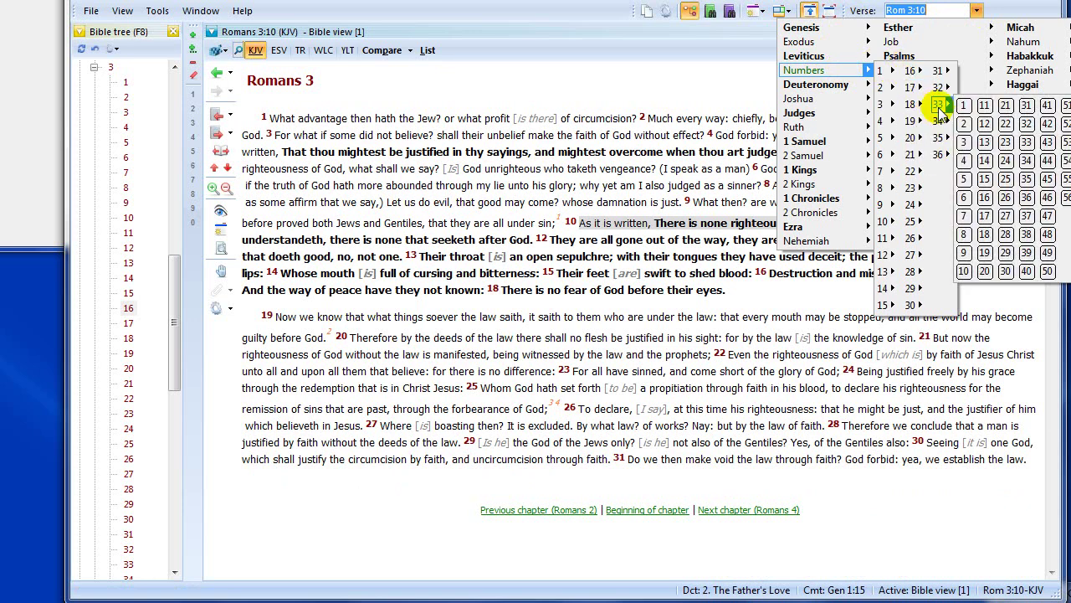
click(1007, 144)
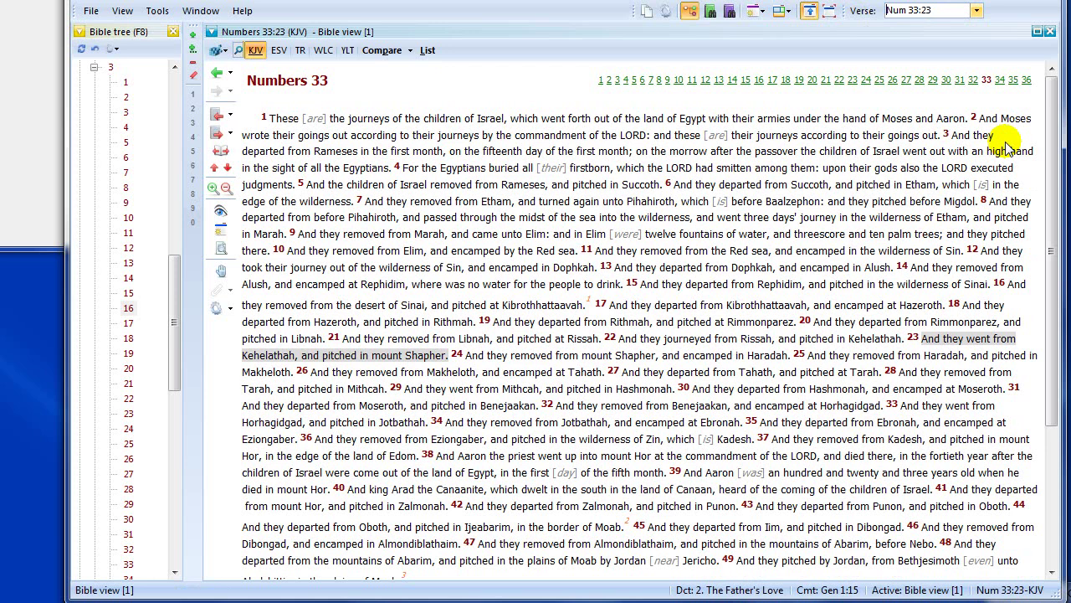
Step back book by book to Genesis, then forward to Numbers.
click(216, 115)
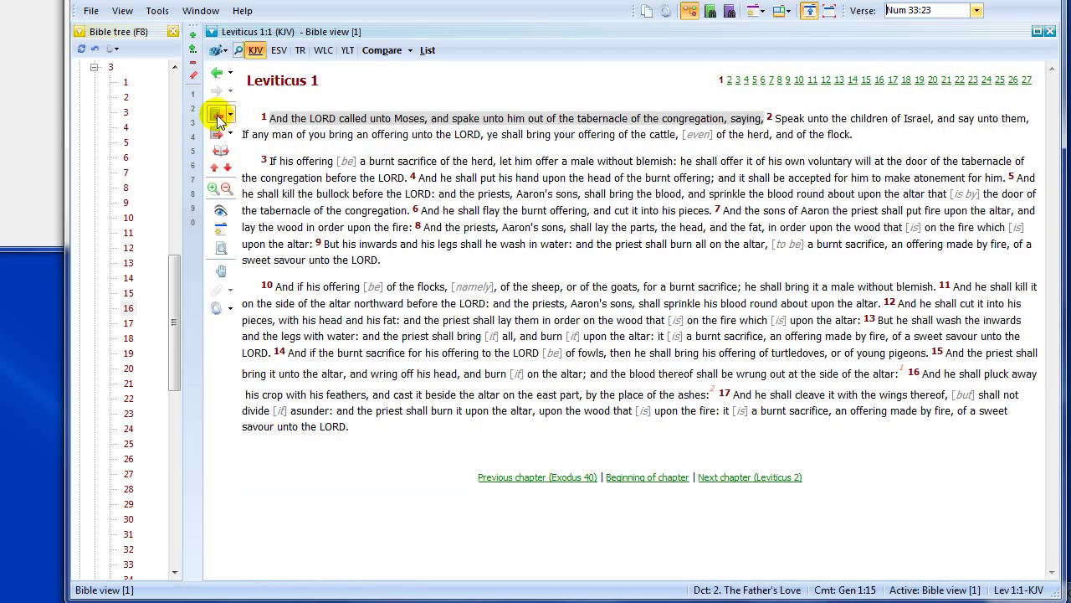
click(217, 116)
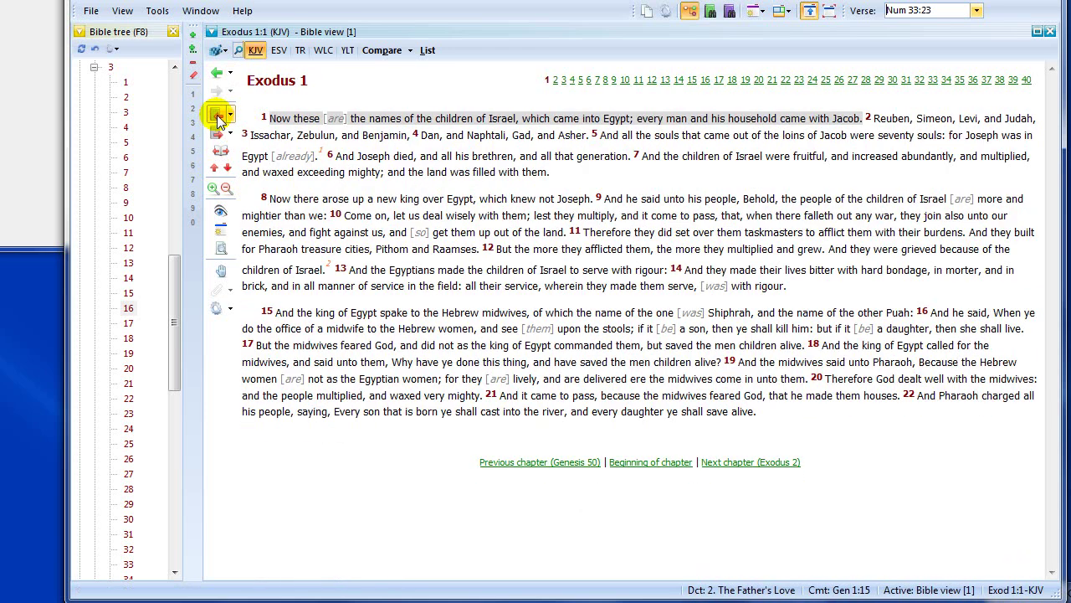
click(218, 118)
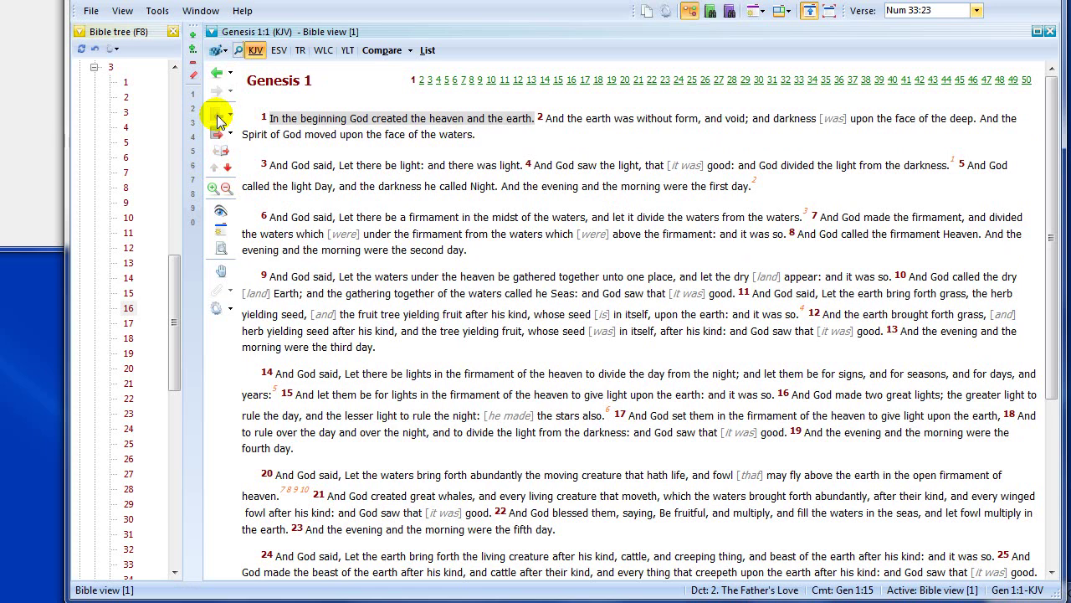
click(220, 135)
click(219, 135)
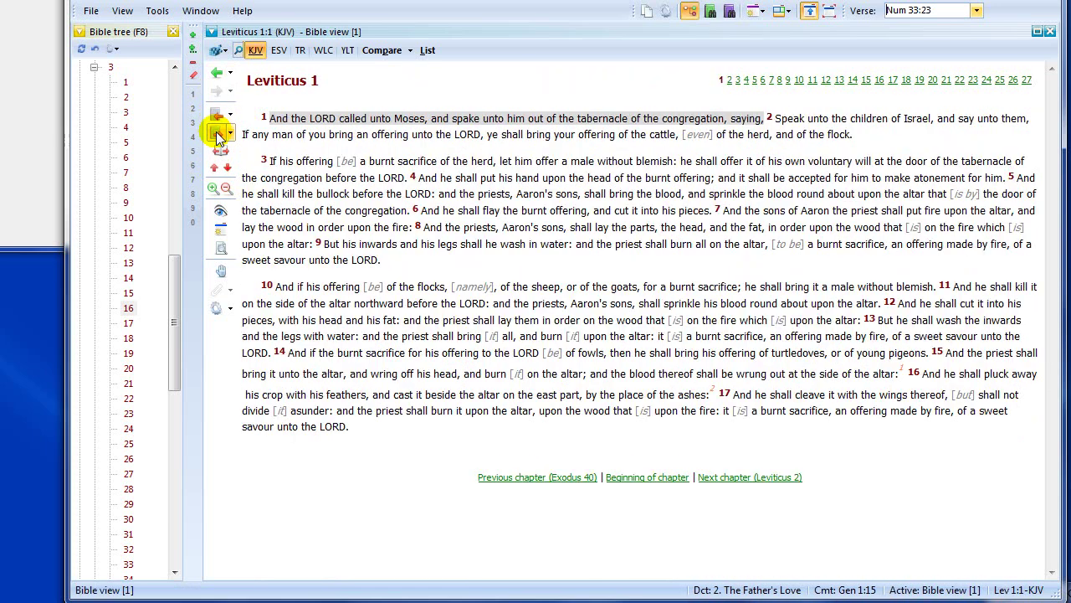
click(219, 136)
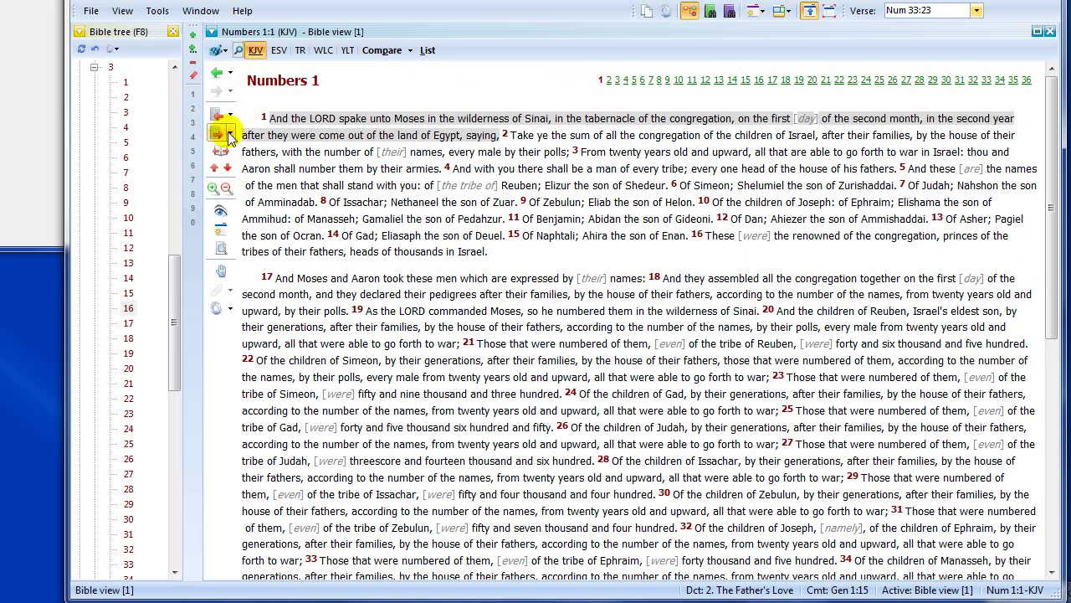
Jump to Matthew, then to Amos, using the book dropdown lists.
click(231, 135)
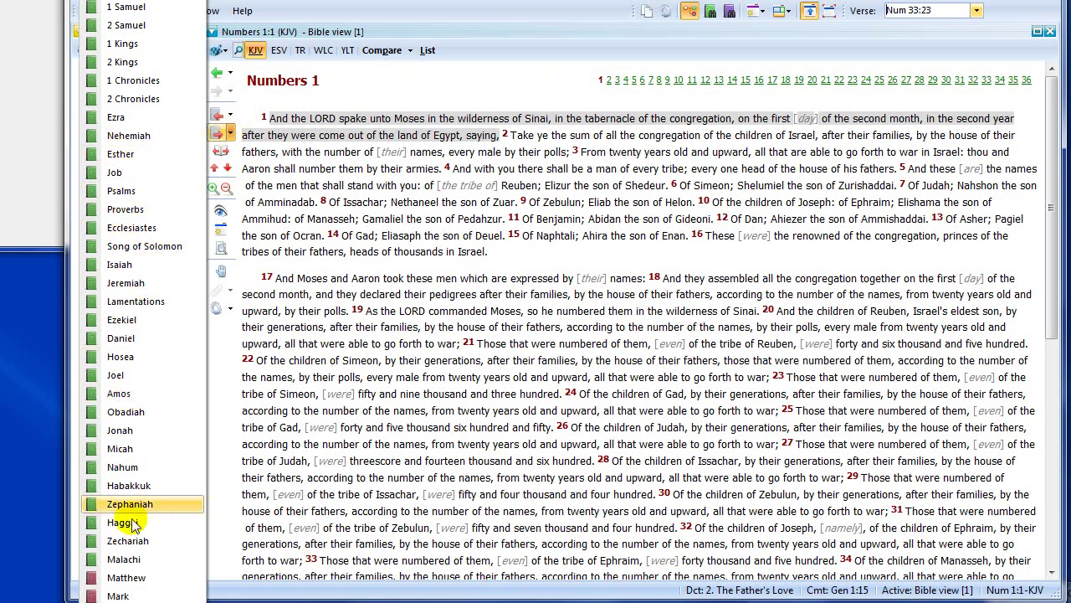
click(130, 577)
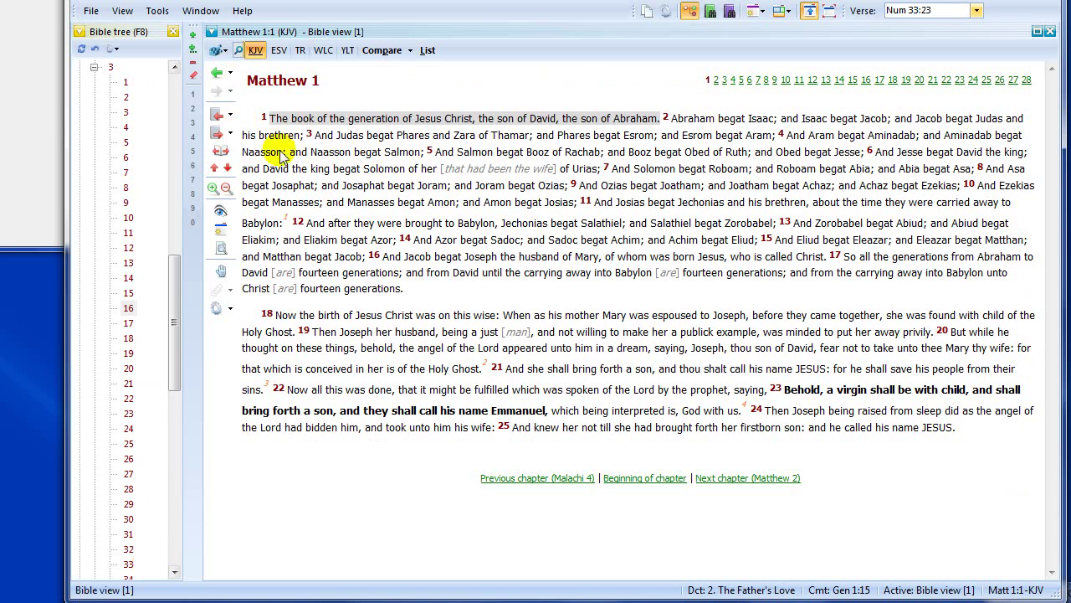
click(232, 117)
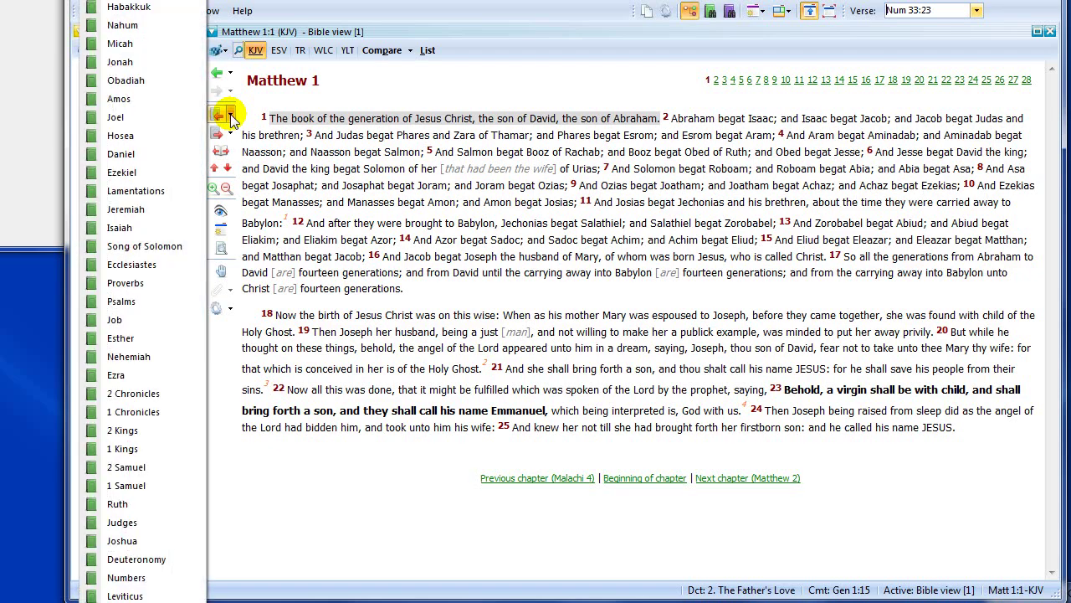
click(119, 99)
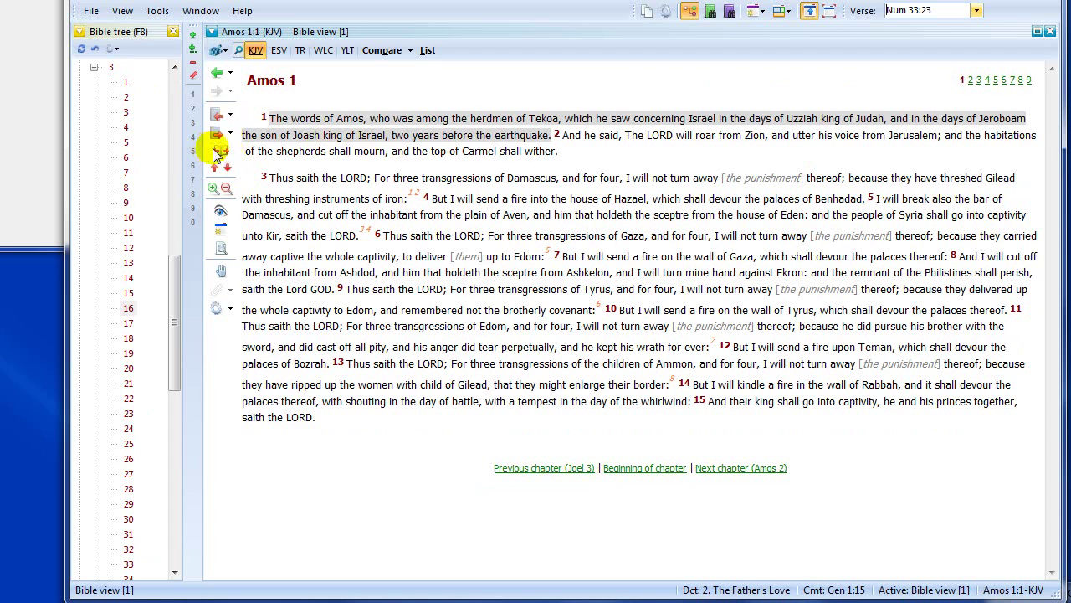
Use the chapter arrows to step forward to Amos 3, then back through Amos 1 to Joel 3.
click(226, 154)
click(226, 153)
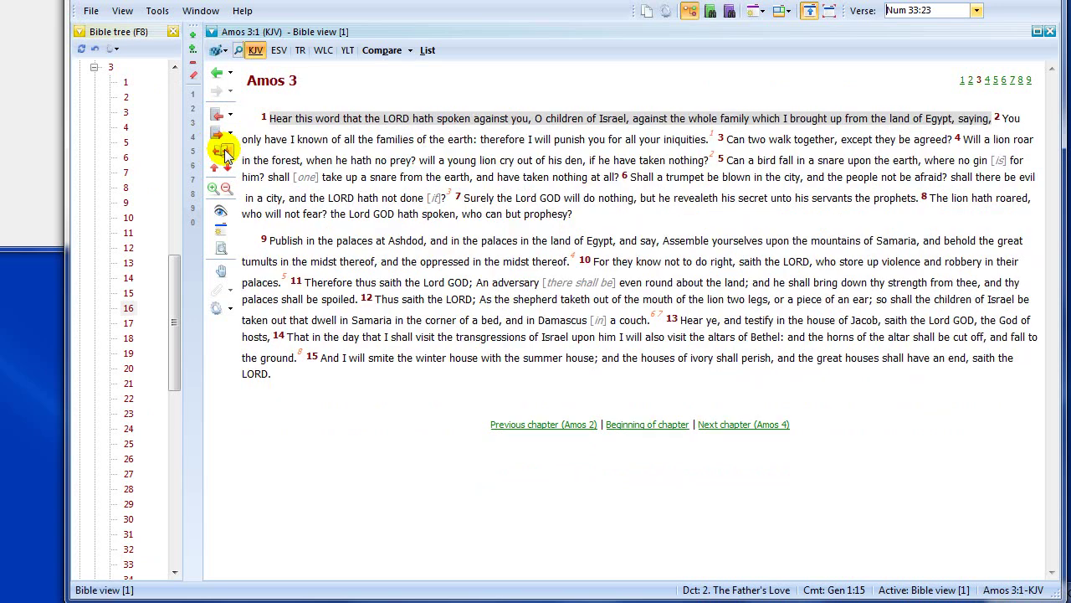
click(215, 153)
click(215, 154)
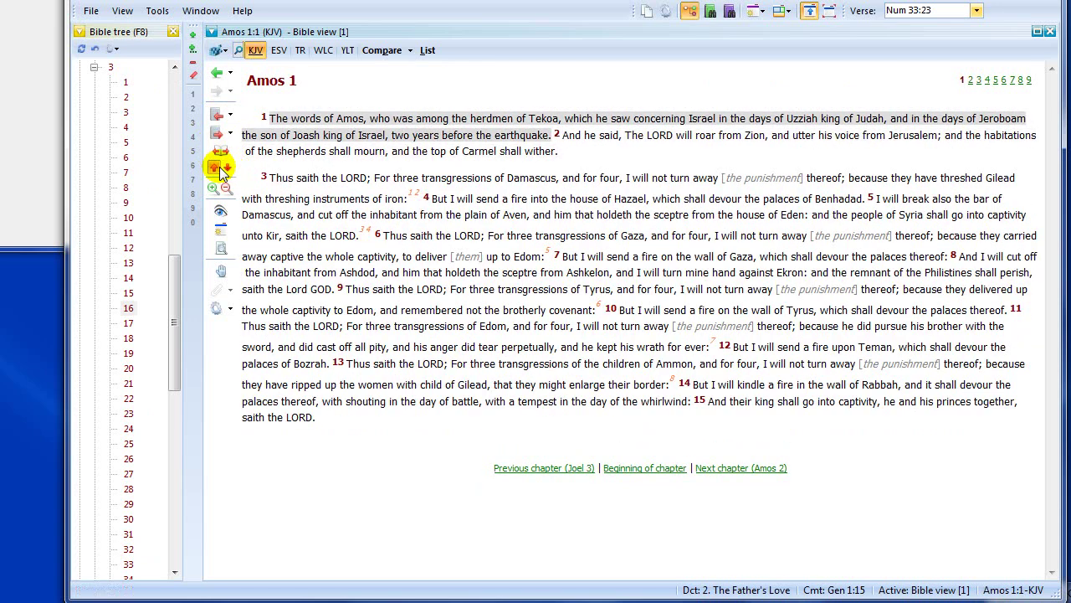
click(216, 170)
Advance four verses with the next-verse arrow.
click(226, 167)
click(226, 167)
click(226, 168)
click(226, 167)
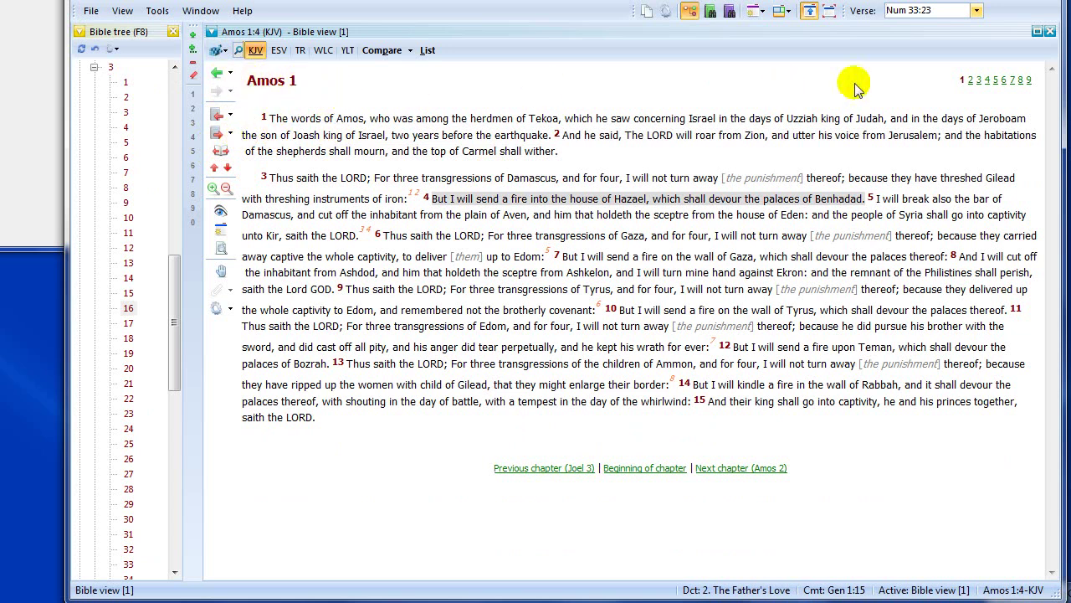
Jump to Amos 6 via its chapter link, then go to Amos 7 and back to Amos 6.
click(1003, 81)
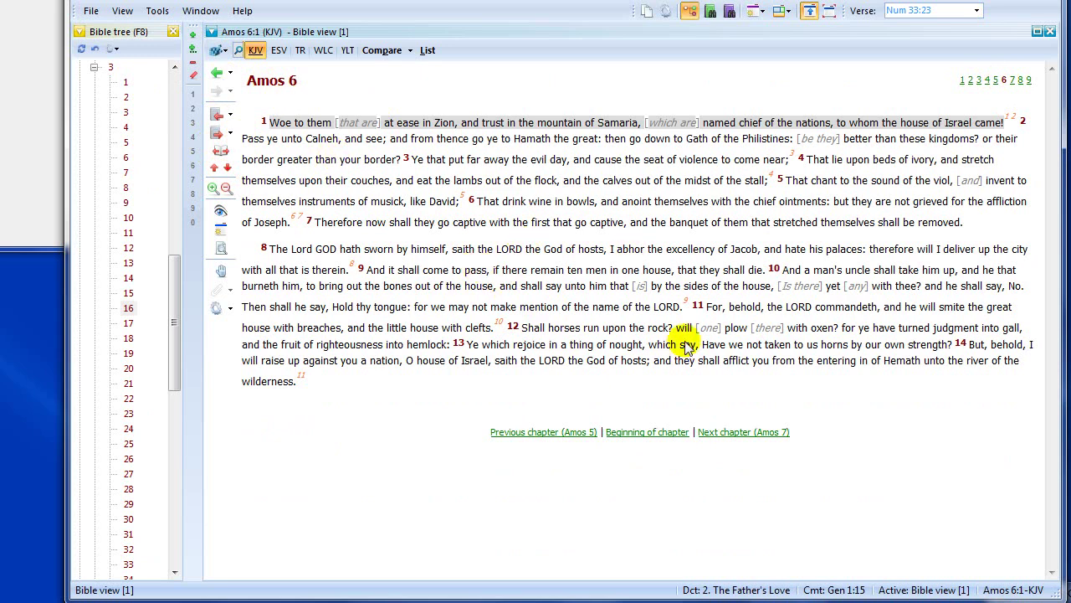
click(748, 432)
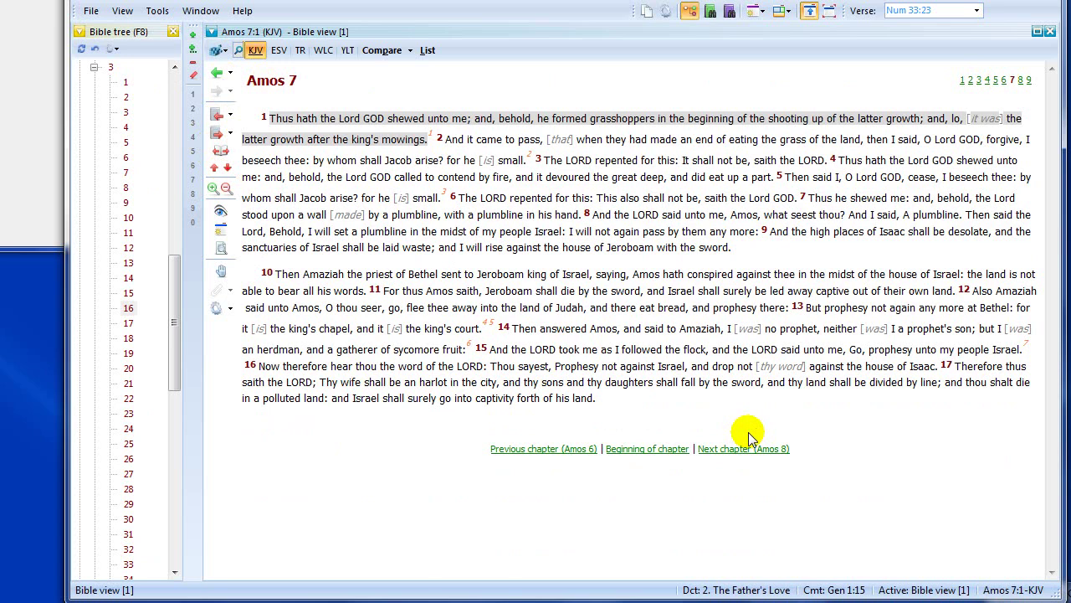
click(544, 433)
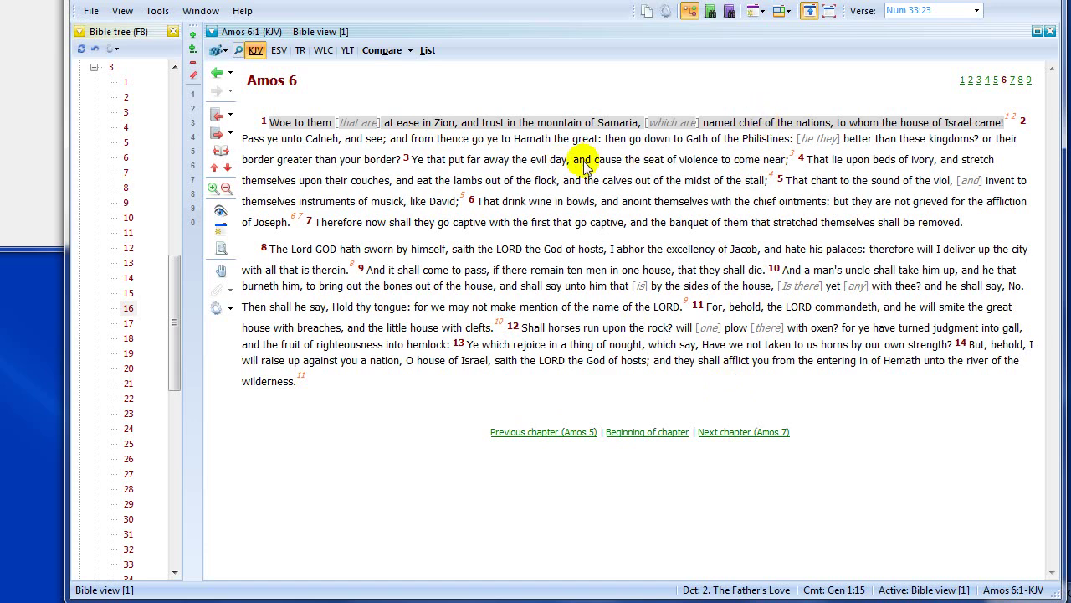
Open and dismiss the Verse menu, then collapse John's chapter list in the Bible tree.
click(977, 10)
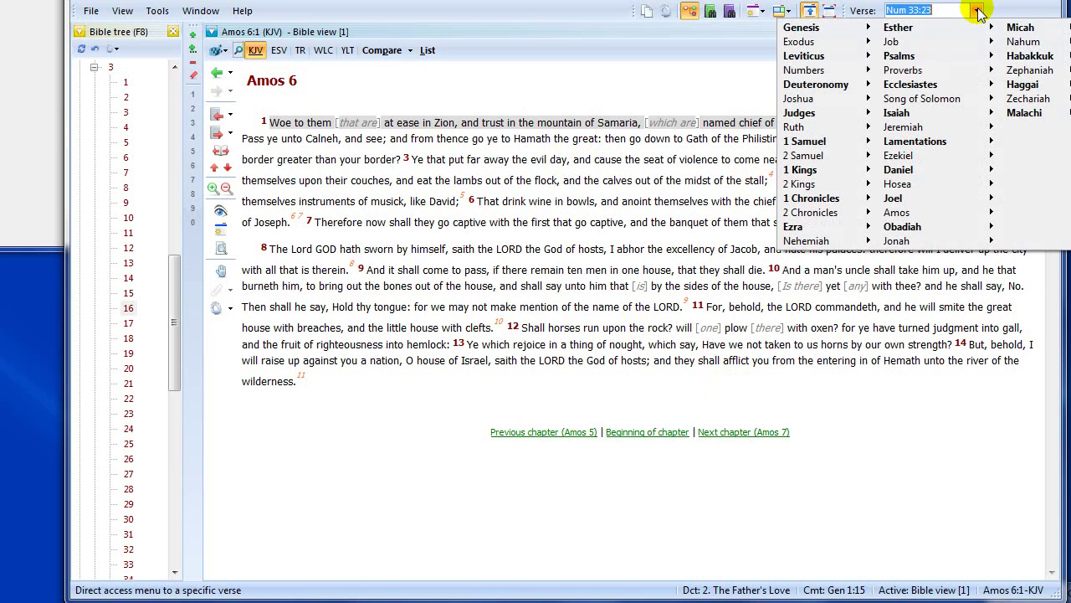
click(979, 12)
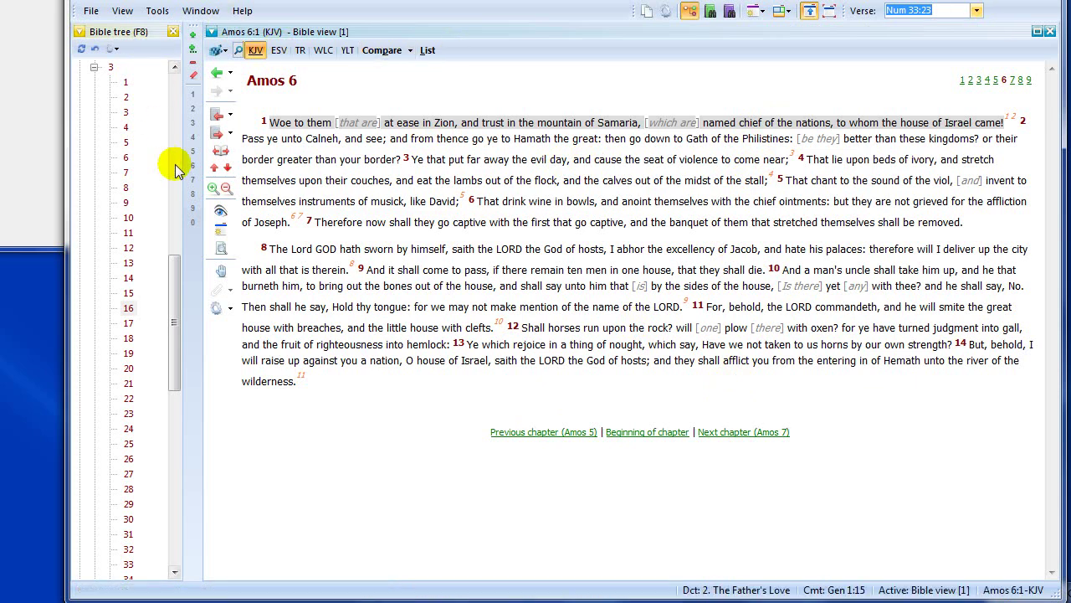
drag(174, 308, 148, 249)
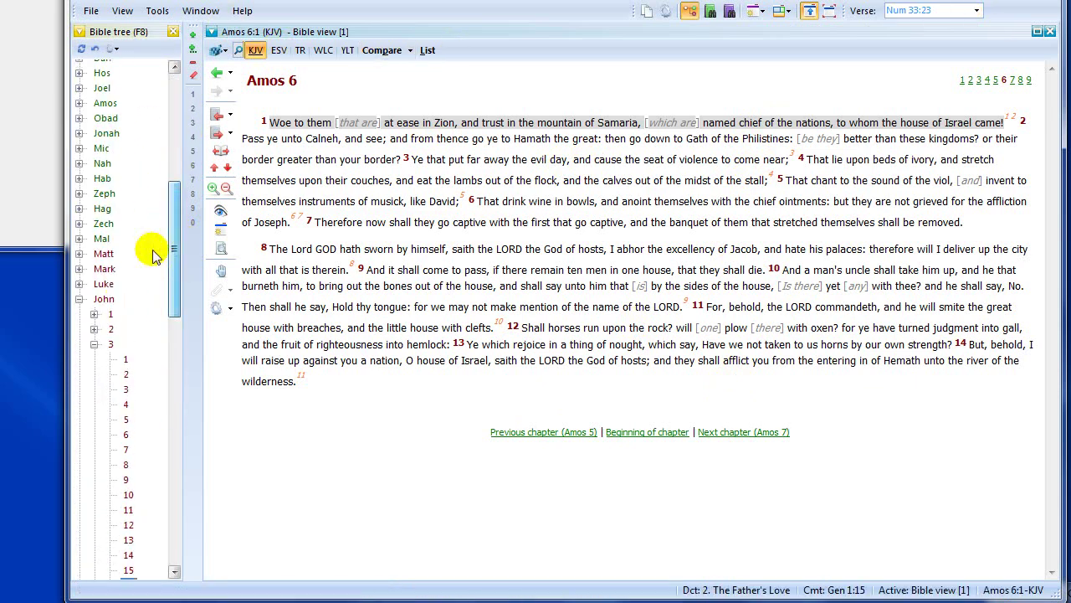
click(79, 299)
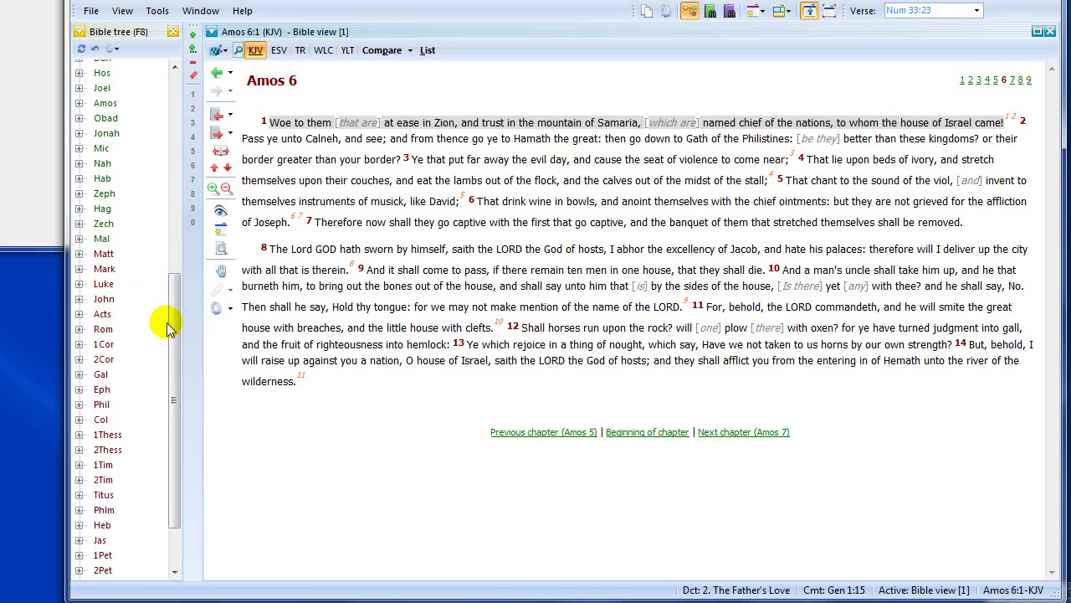
drag(168, 323, 174, 100)
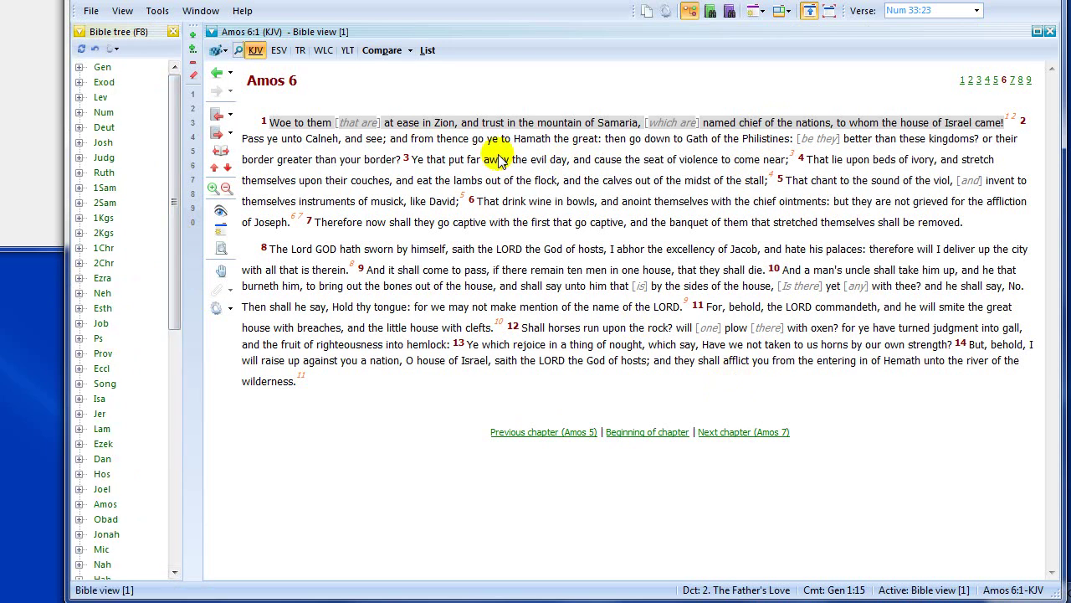